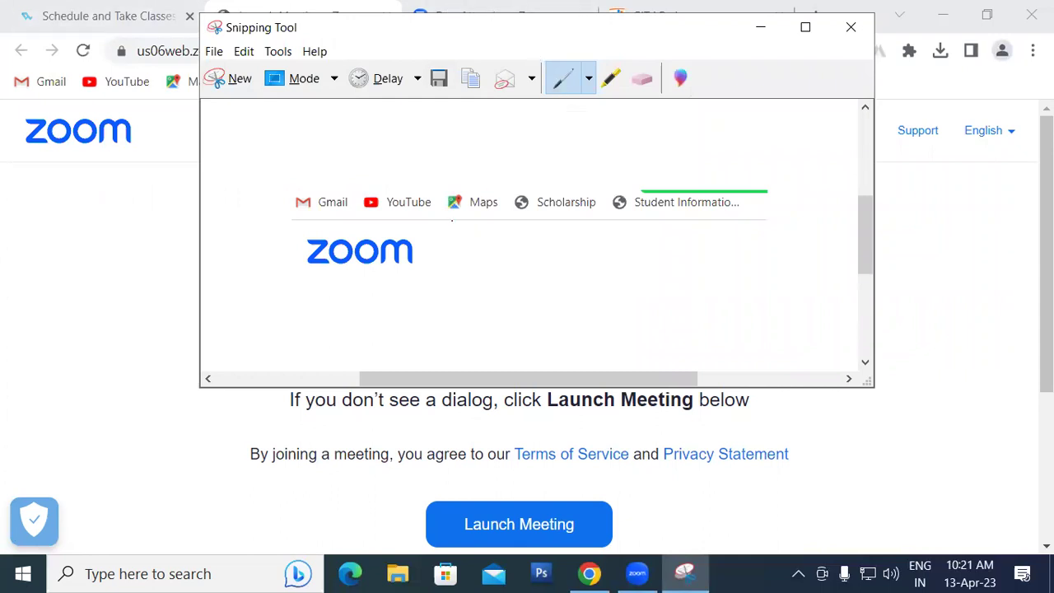
Circle the YouTube, Maps and Gmail bookmarks in the snip with the pen and draw a leader line with a handwritten mark from each.
mouse_move(363, 184)
mouse_down()
mouse_move(371, 224)
mouse_move(424, 224)
mouse_move(438, 211)
mouse_move(424, 181)
mouse_move(361, 181)
mouse_move(462, 138)
mouse_move(473, 152)
mouse_move(492, 127)
mouse_up()
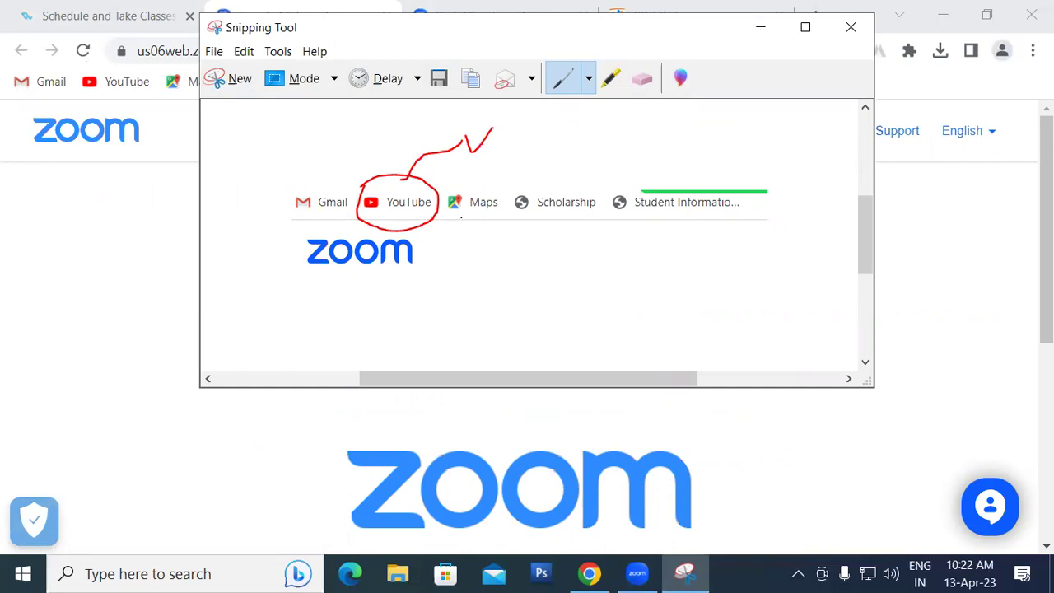
mouse_move(446, 190)
mouse_down()
mouse_move(439, 216)
mouse_move(494, 224)
mouse_move(504, 198)
mouse_move(467, 182)
mouse_move(445, 191)
mouse_up()
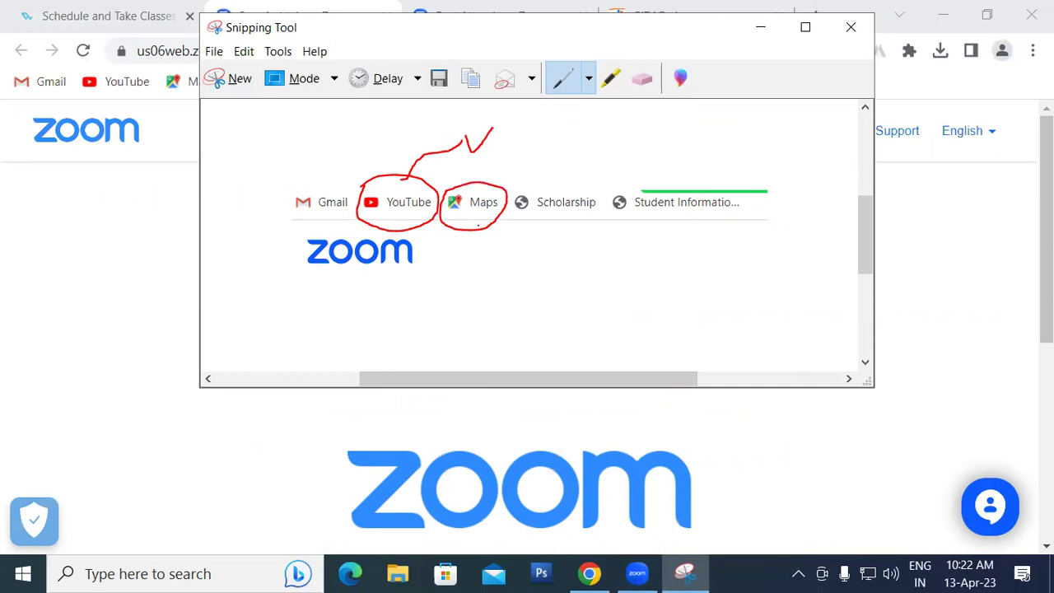
mouse_move(491, 221)
mouse_down()
mouse_move(483, 278)
mouse_move(549, 295)
mouse_move(569, 265)
mouse_move(607, 252)
mouse_up()
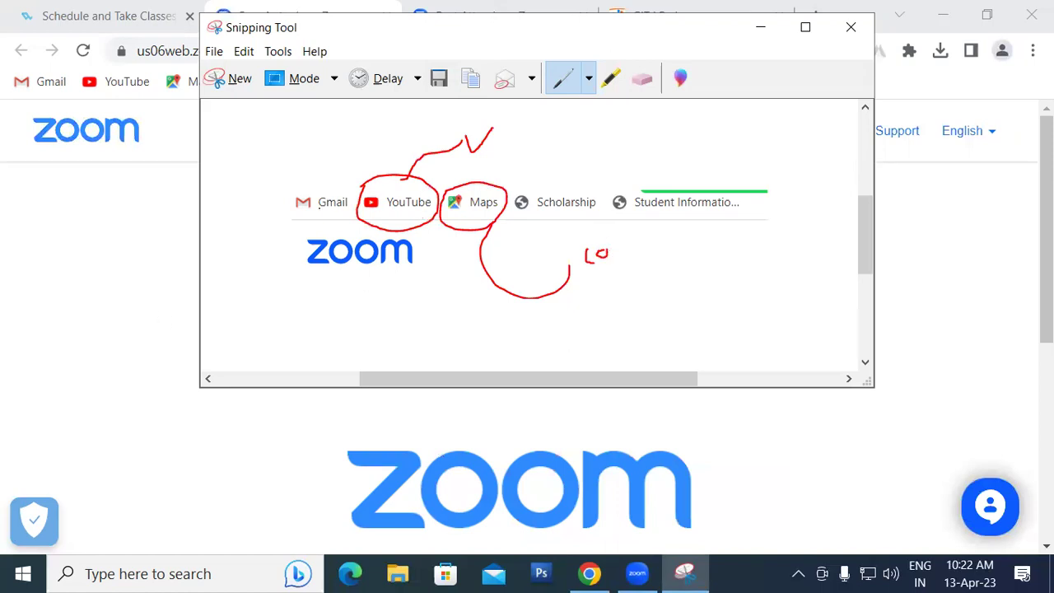
mouse_move(297, 189)
mouse_down()
mouse_move(342, 193)
mouse_move(349, 219)
mouse_move(285, 203)
mouse_move(294, 219)
mouse_up()
mouse_move(294, 182)
mouse_down()
mouse_move(257, 146)
mouse_move(268, 141)
mouse_up()
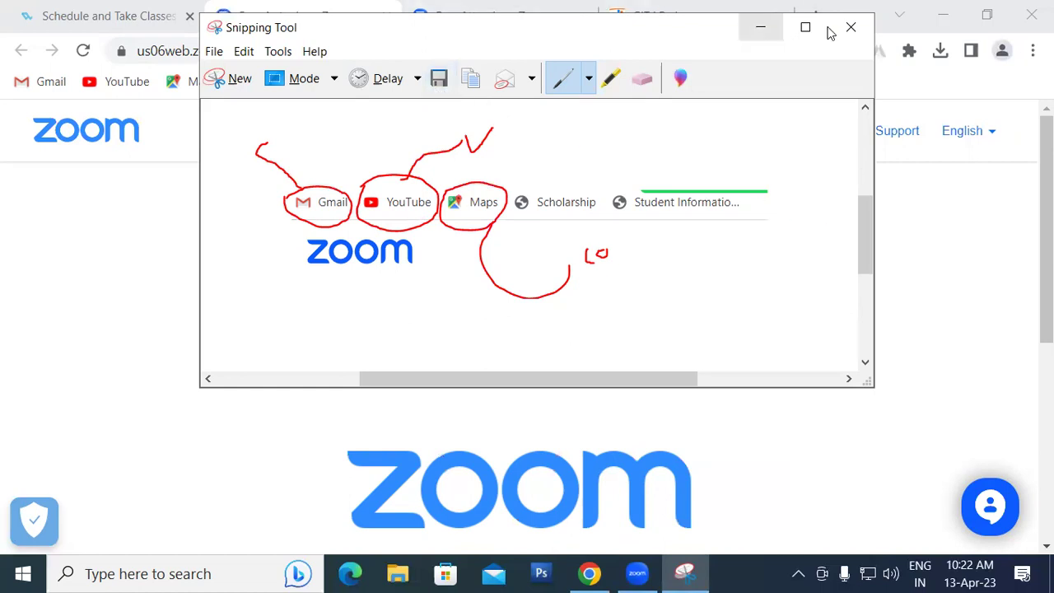
Close the Snipping Tool without saving the annotated snip and show the desktop.
click(856, 27)
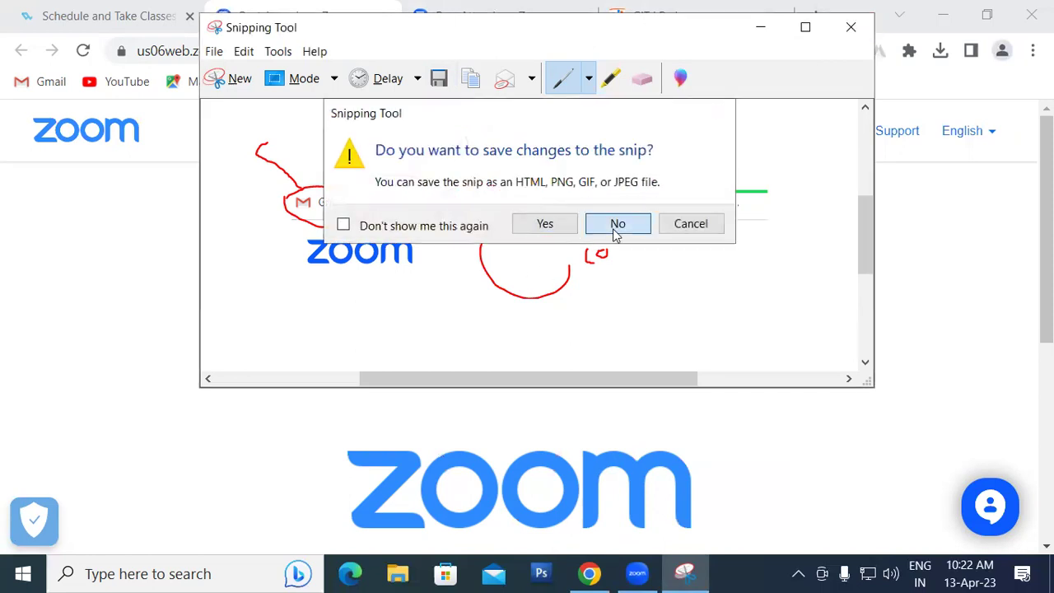
click(617, 226)
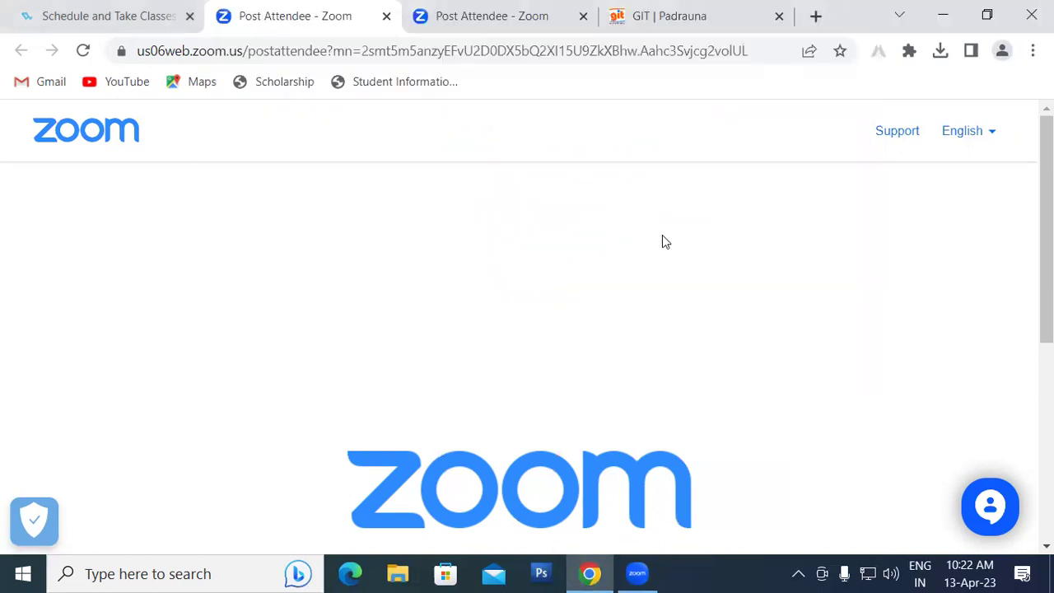
key(super+d)
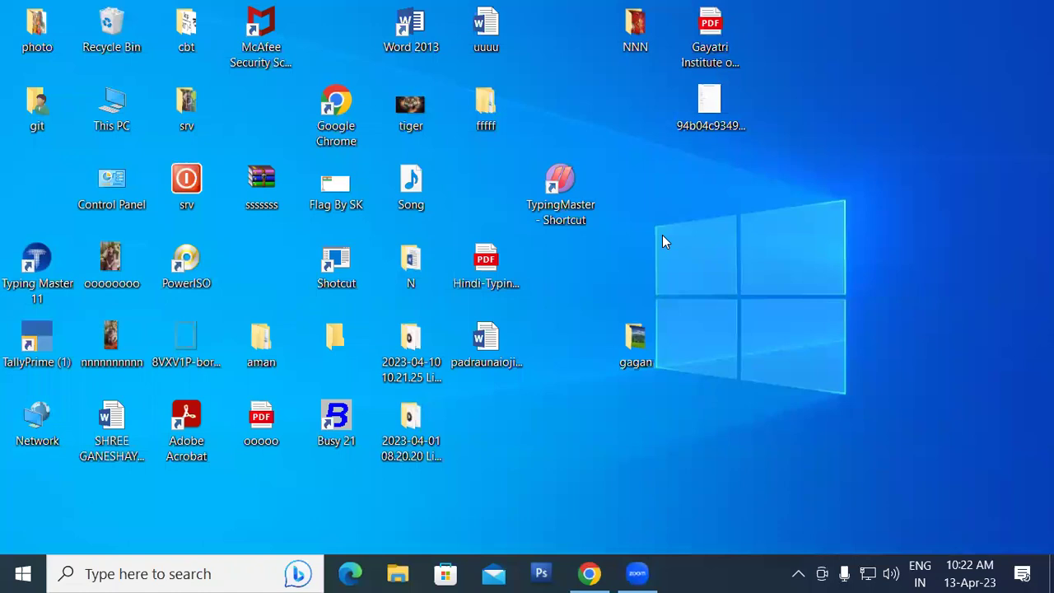
Open the Snipping Tool and capture a rectangular snip of the two lowest rows of desktop icons.
click(122, 573)
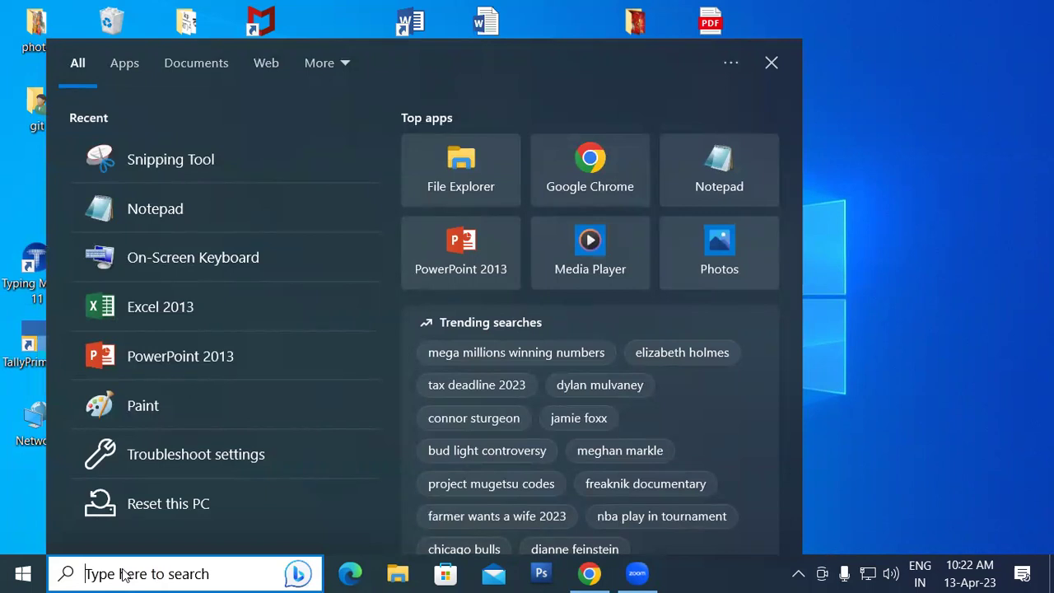
text(sni)
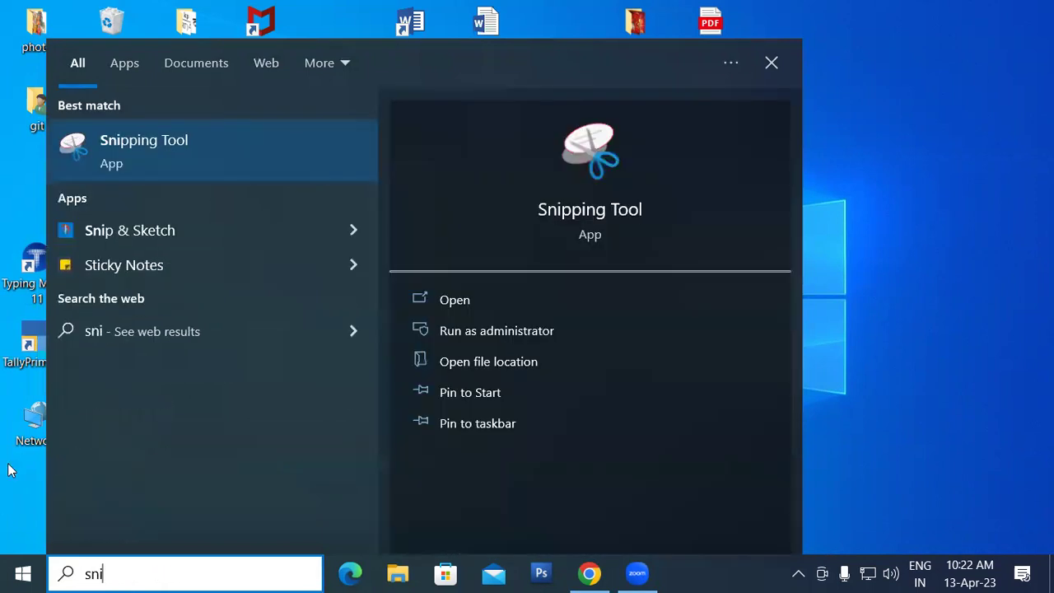
click(243, 170)
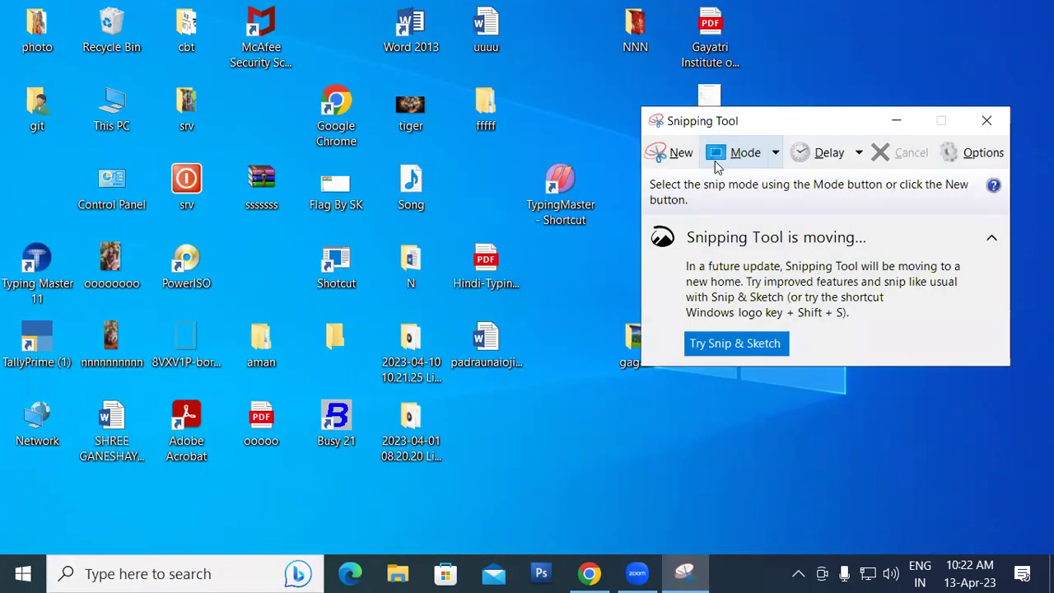
click(730, 158)
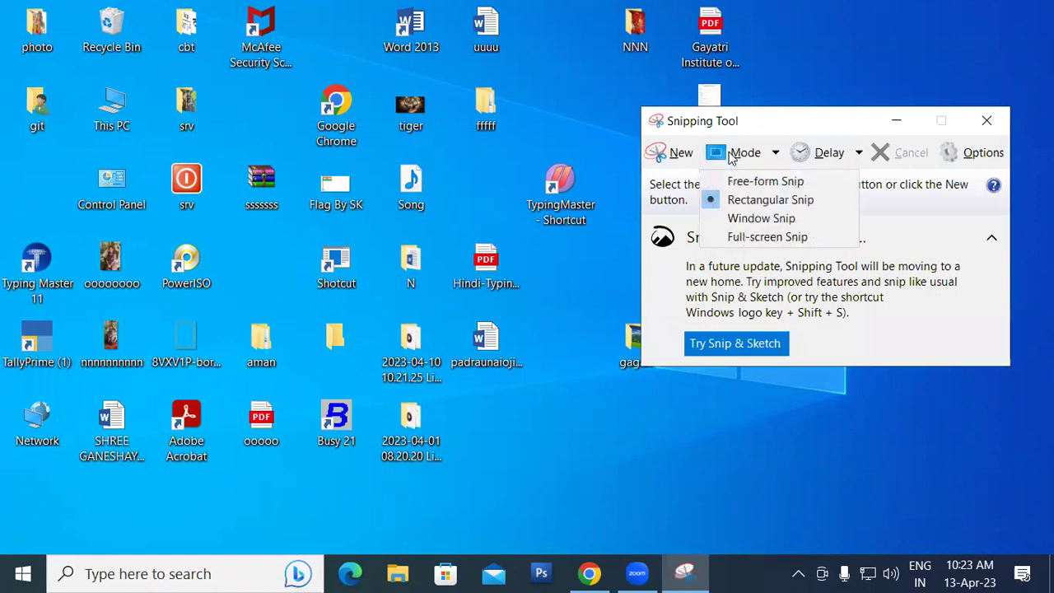
click(729, 200)
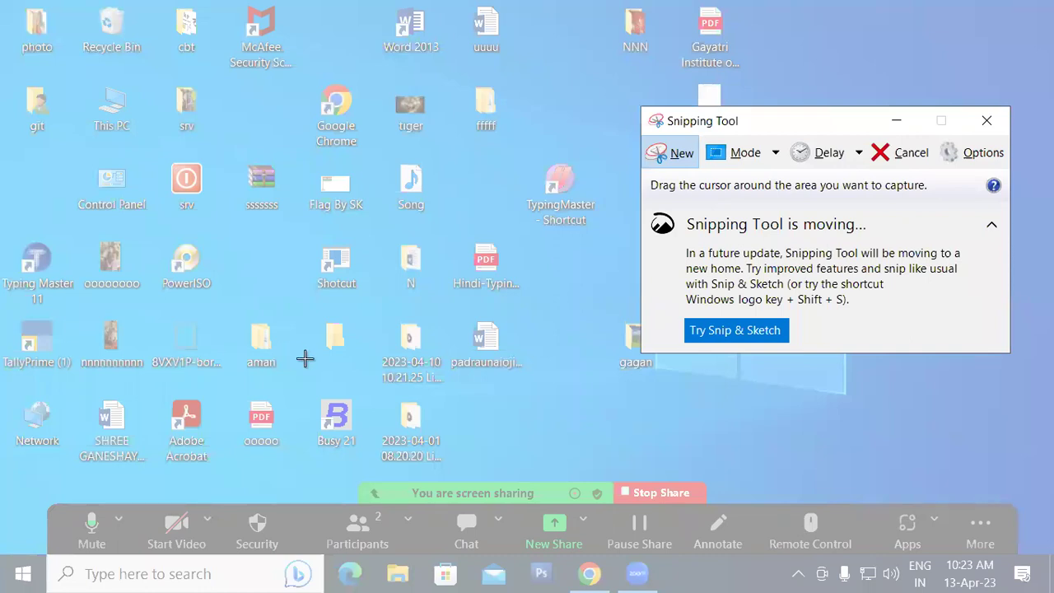
drag(5, 309, 558, 471)
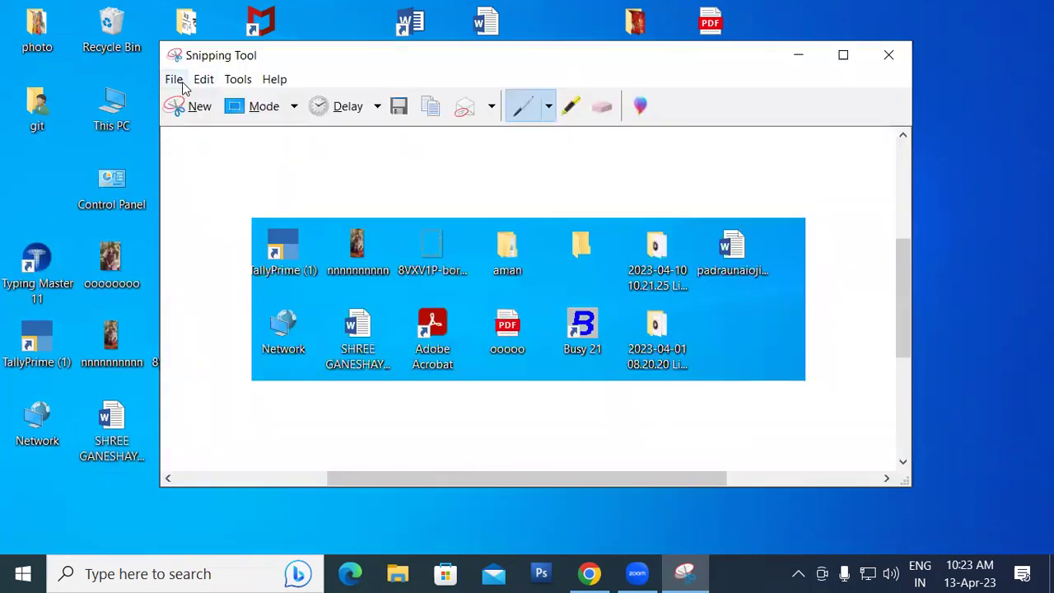
Save the snip to the Desktop folder as a PNG file named Desktop and close the Snipping Tool.
click(181, 82)
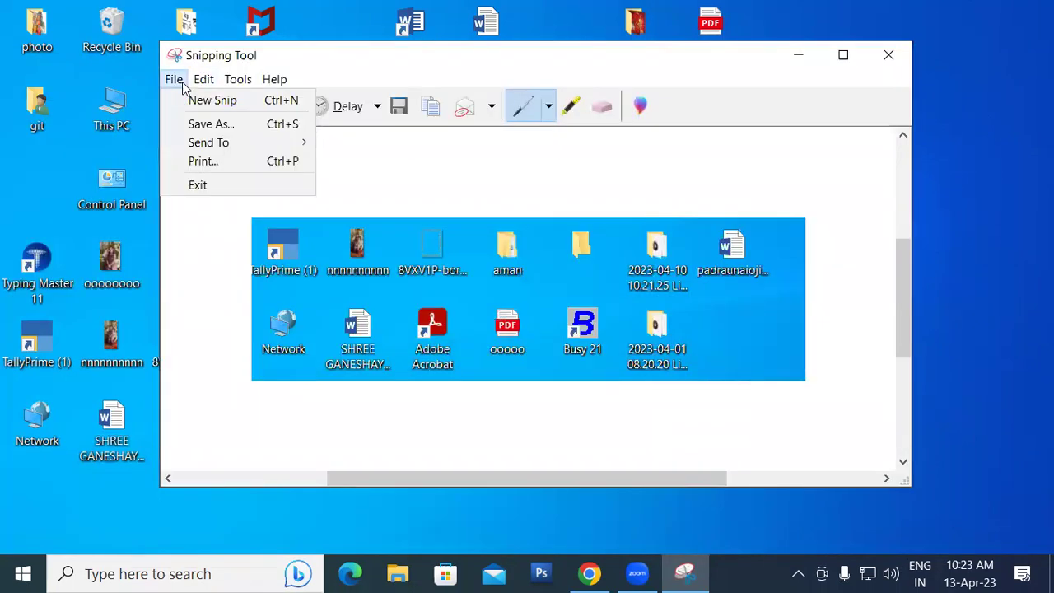
click(207, 125)
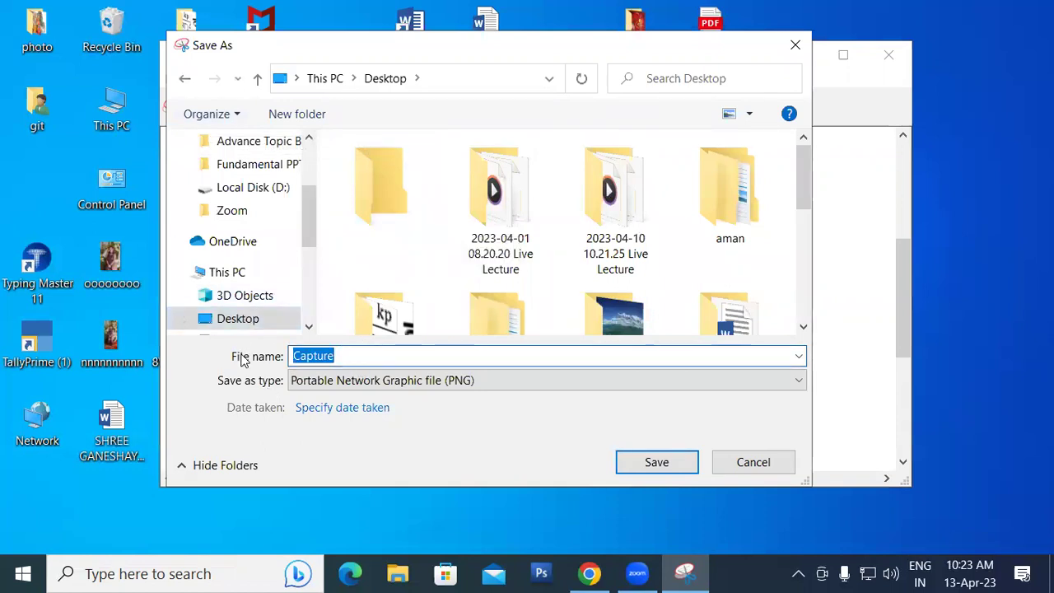
text(De)
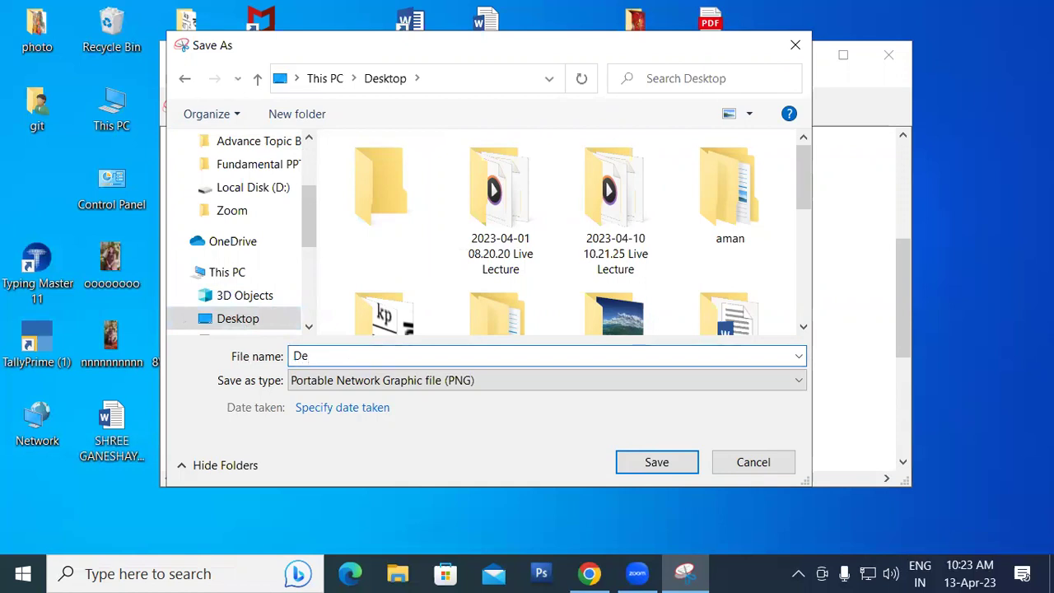
text(sktop)
click(657, 461)
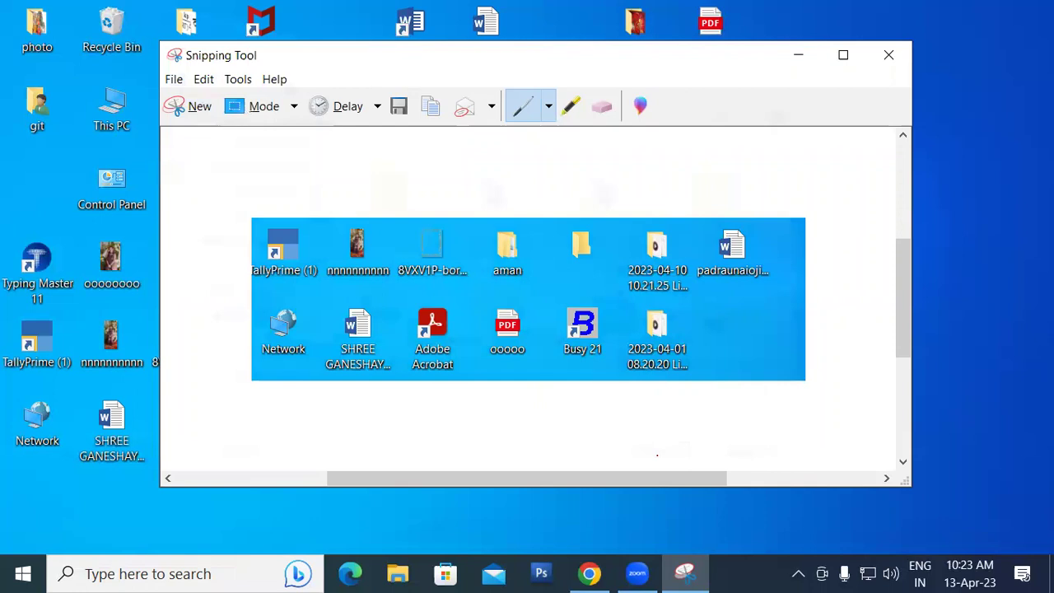
click(886, 58)
Refresh the desktop several times.
right_click(835, 220)
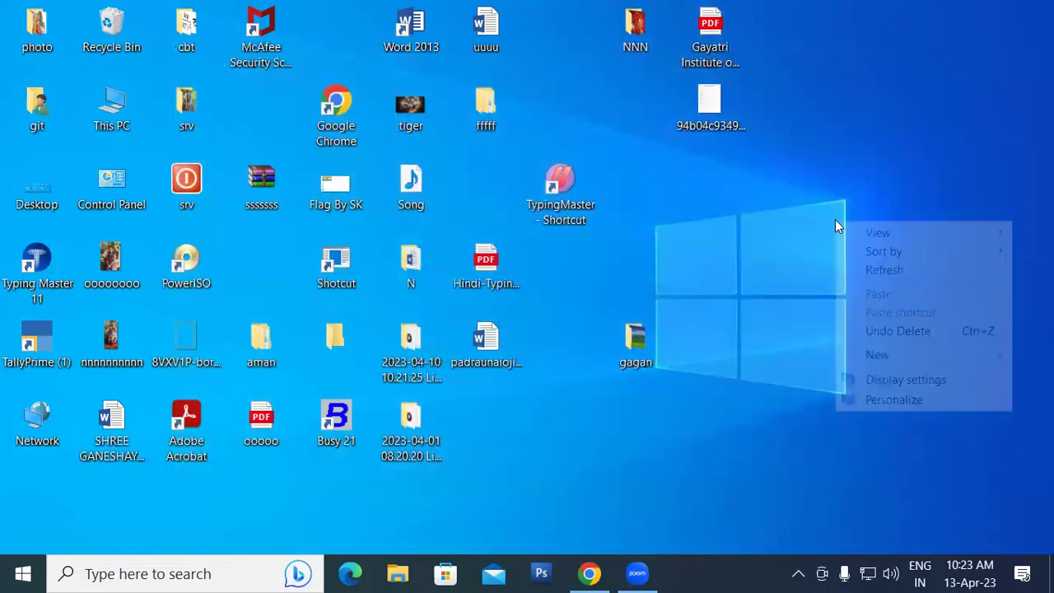
click(871, 270)
right_click(872, 268)
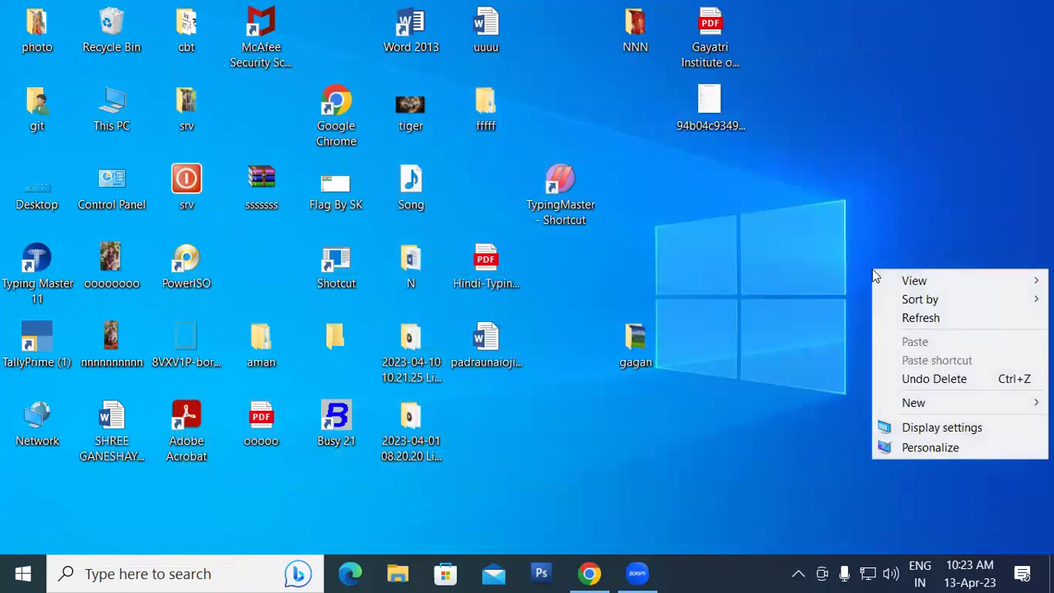
click(899, 319)
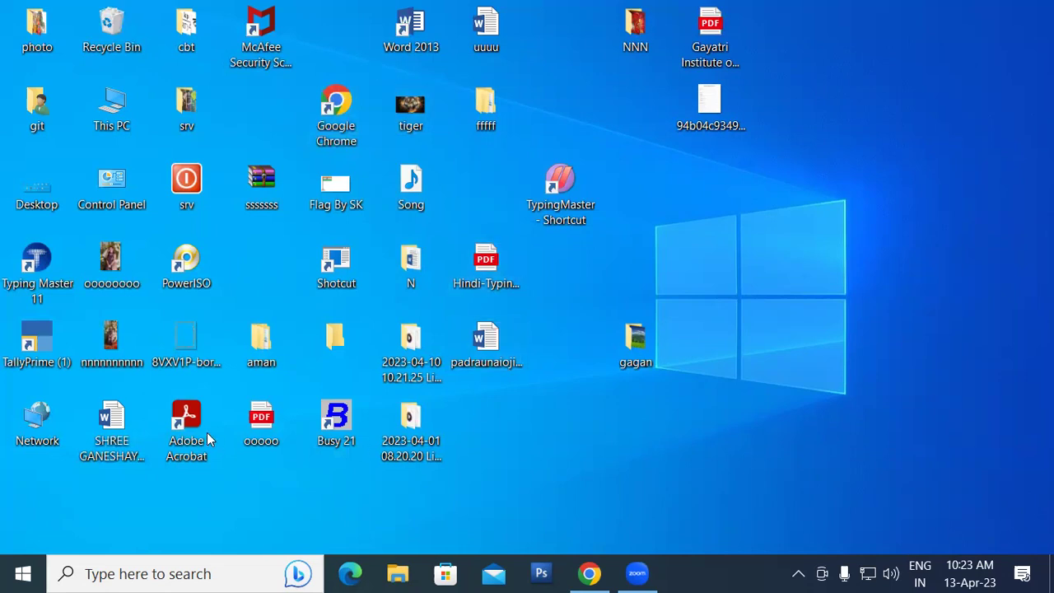
right_click(883, 99)
click(912, 146)
right_click(912, 146)
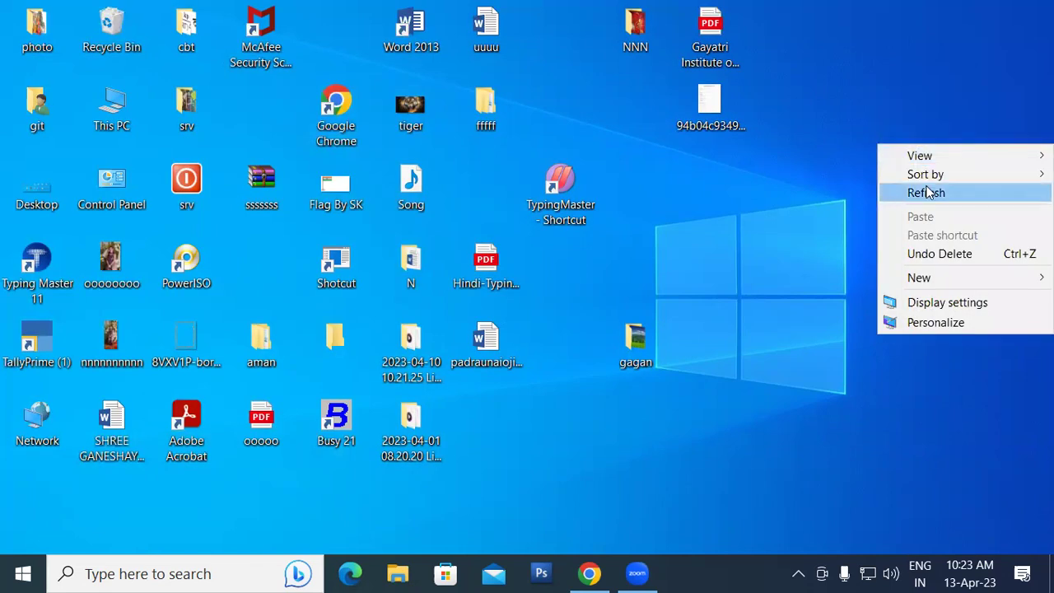
click(925, 190)
right_click(925, 191)
click(926, 236)
right_click(925, 235)
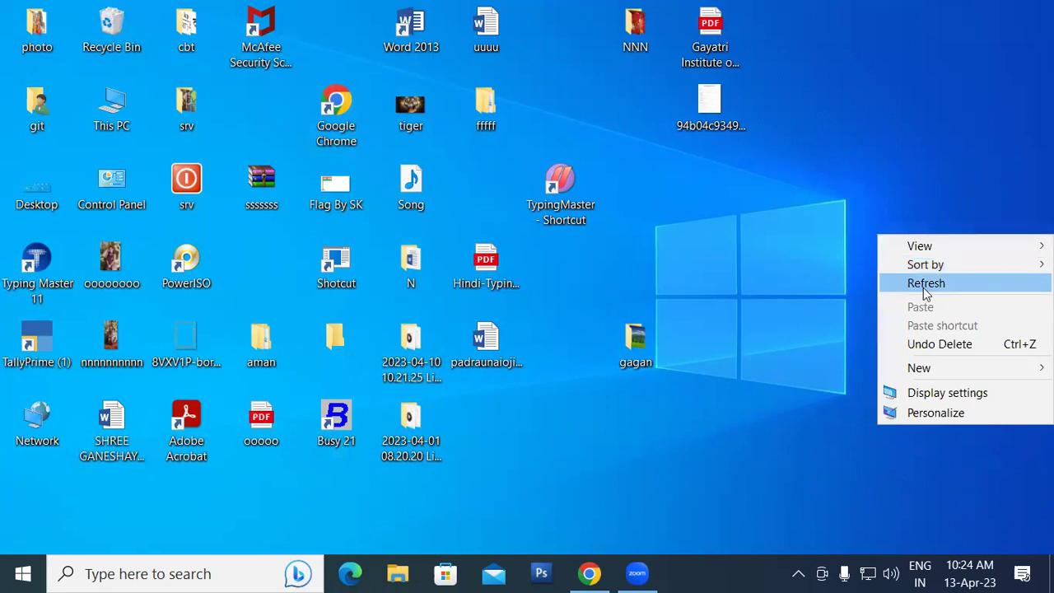
click(926, 283)
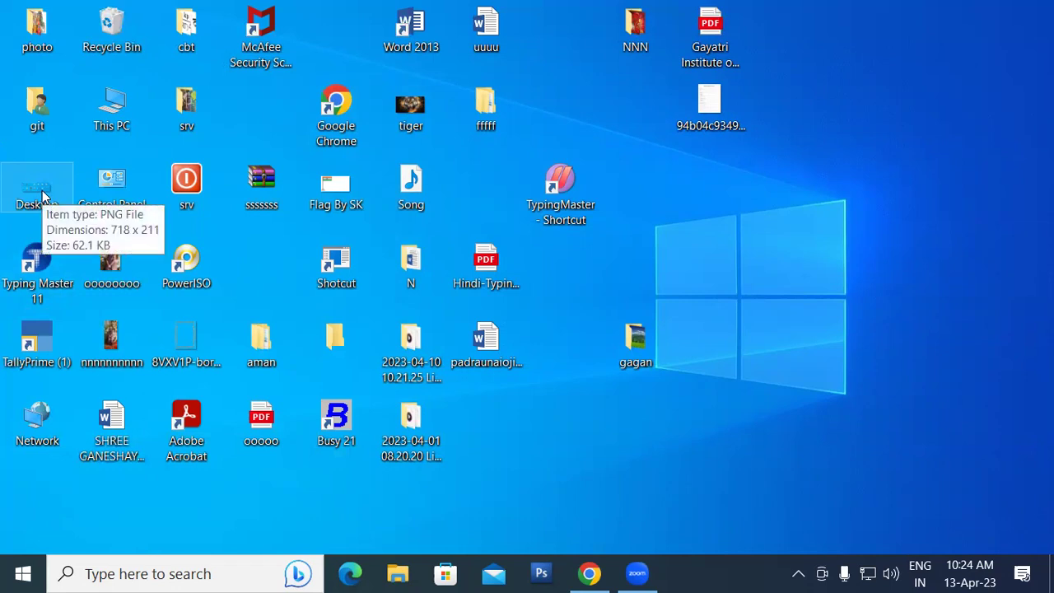
View the saved Desktop image enlarged to inspect the captured icons and close the image viewer.
double_click(42, 191)
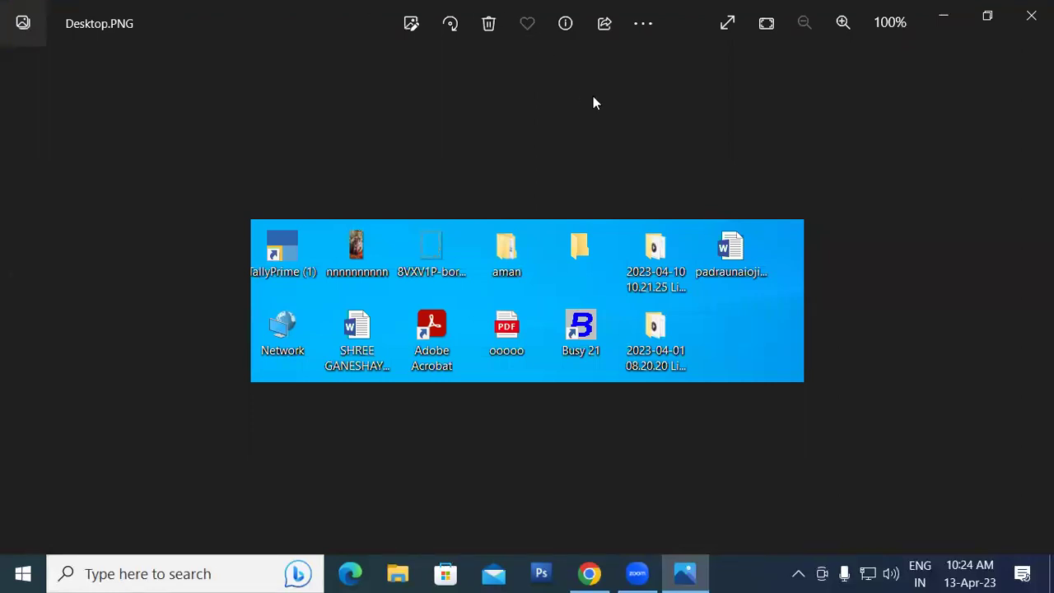
click(842, 23)
click(842, 23)
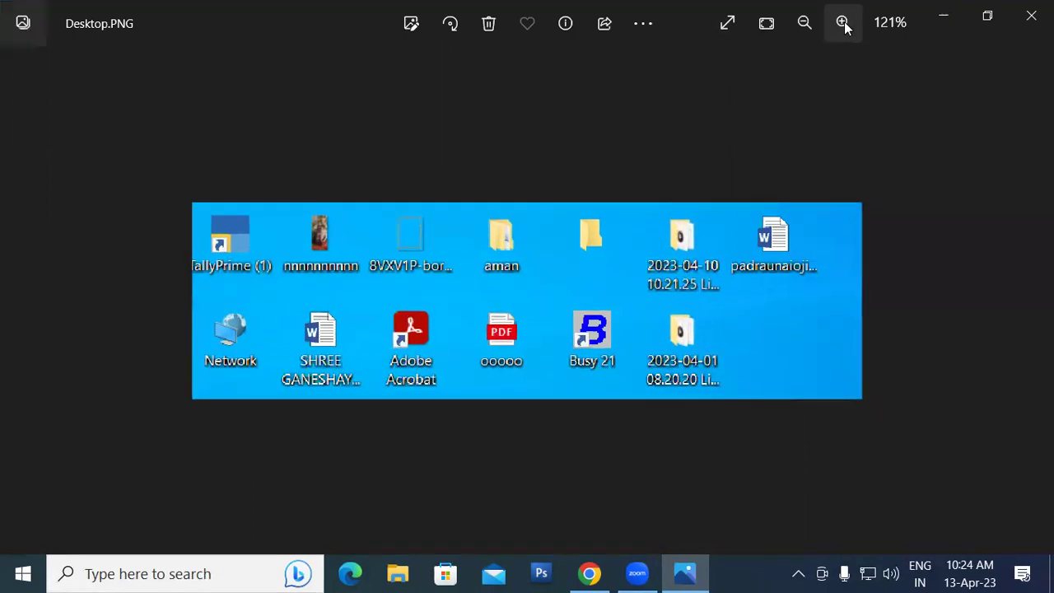
click(842, 23)
click(842, 23)
click(842, 23)
click(842, 23)
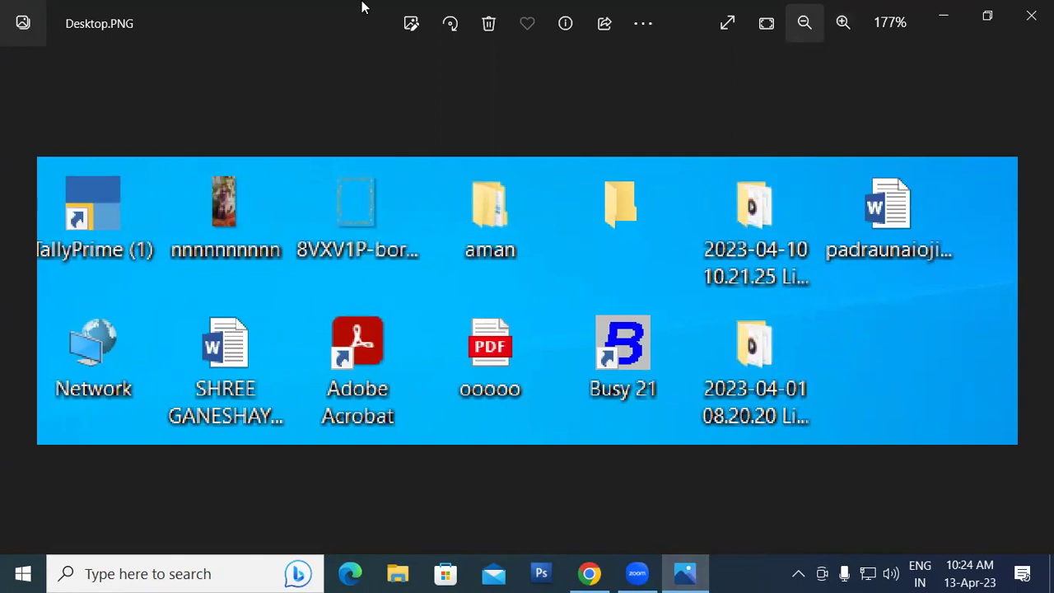
click(1030, 16)
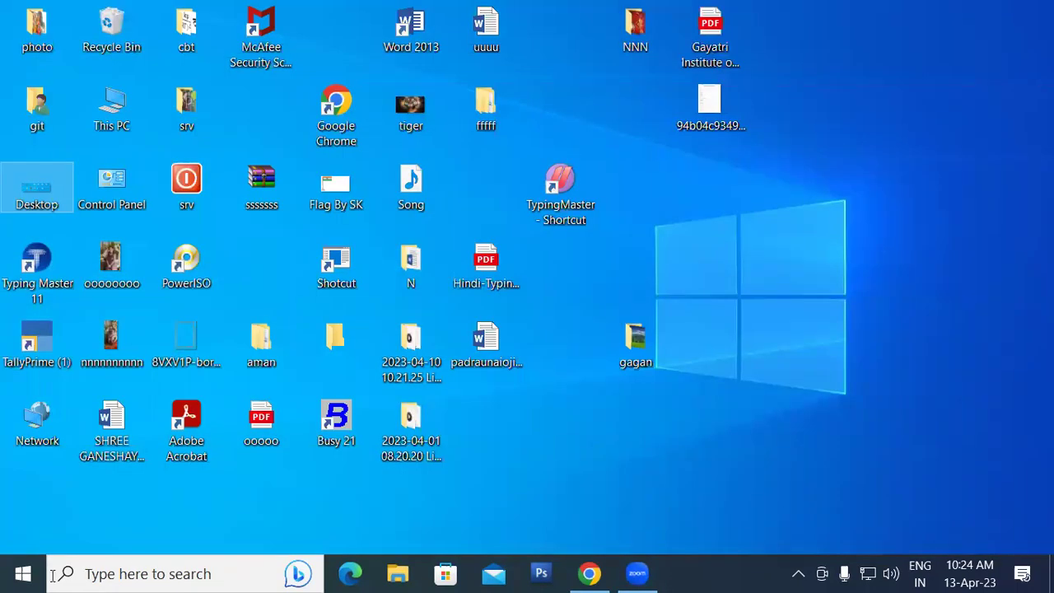
Open Notepad, look over its file and help commands, and close it to return to the desktop.
click(124, 574)
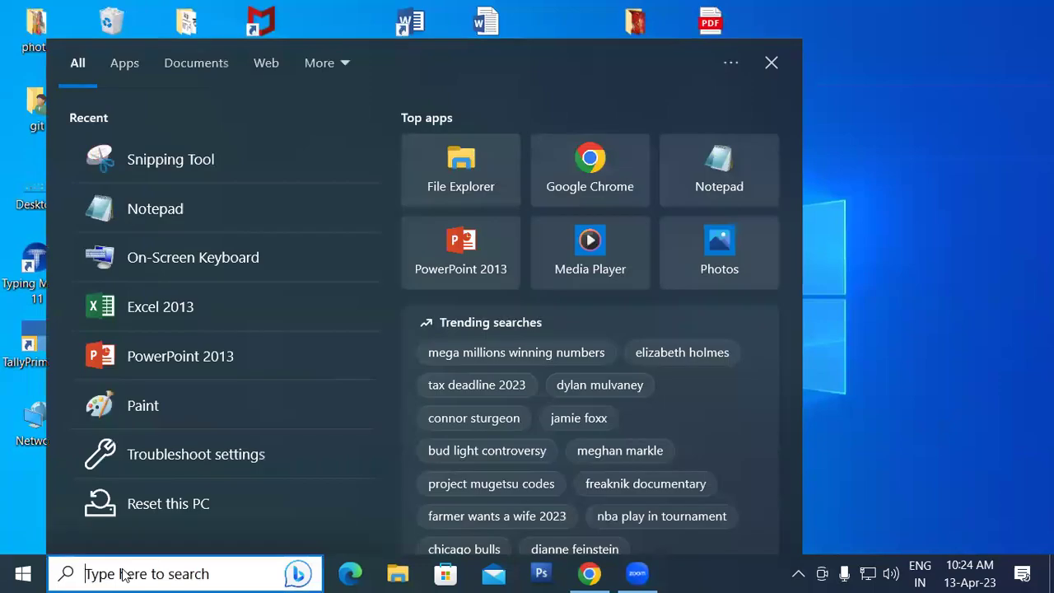
click(247, 214)
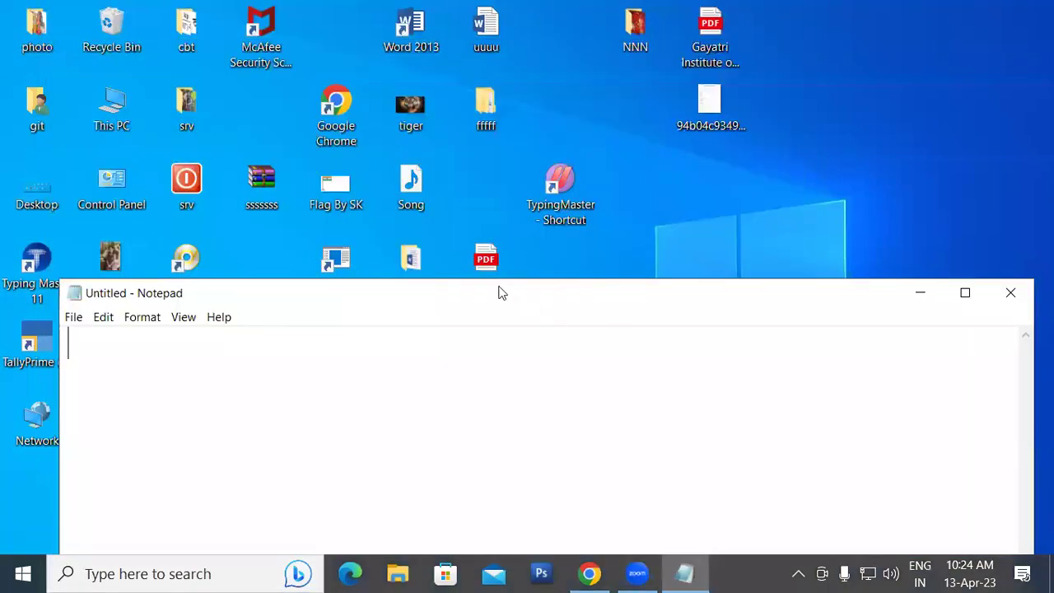
drag(502, 293, 557, 21)
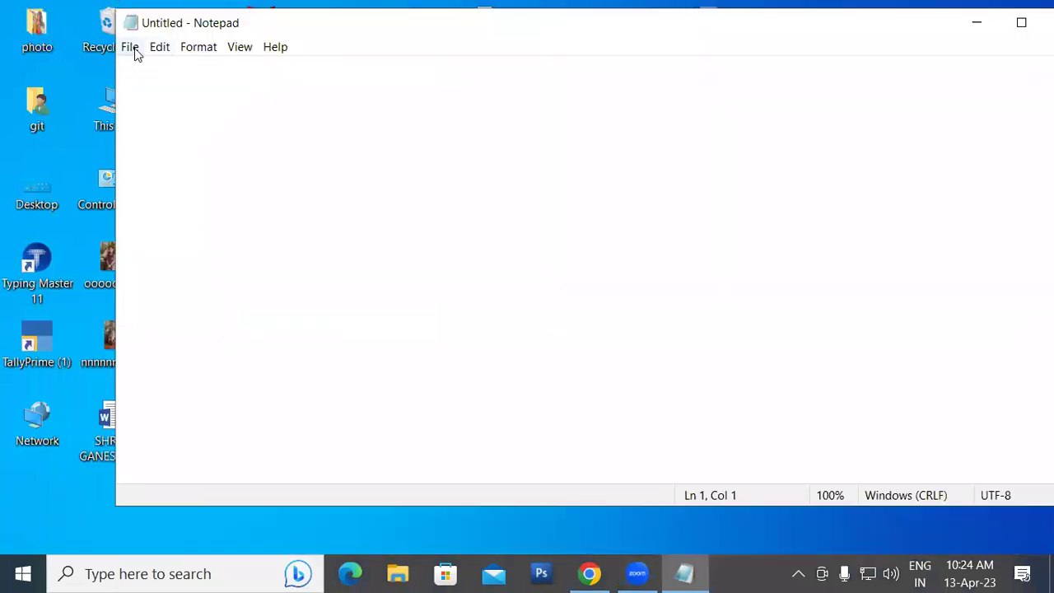
click(130, 47)
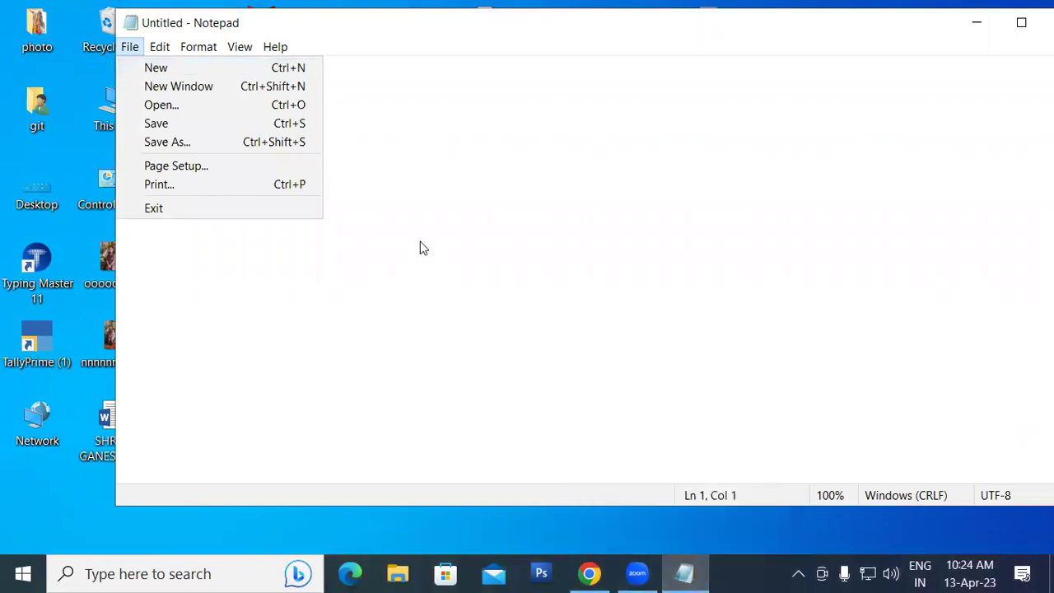
key(Left)
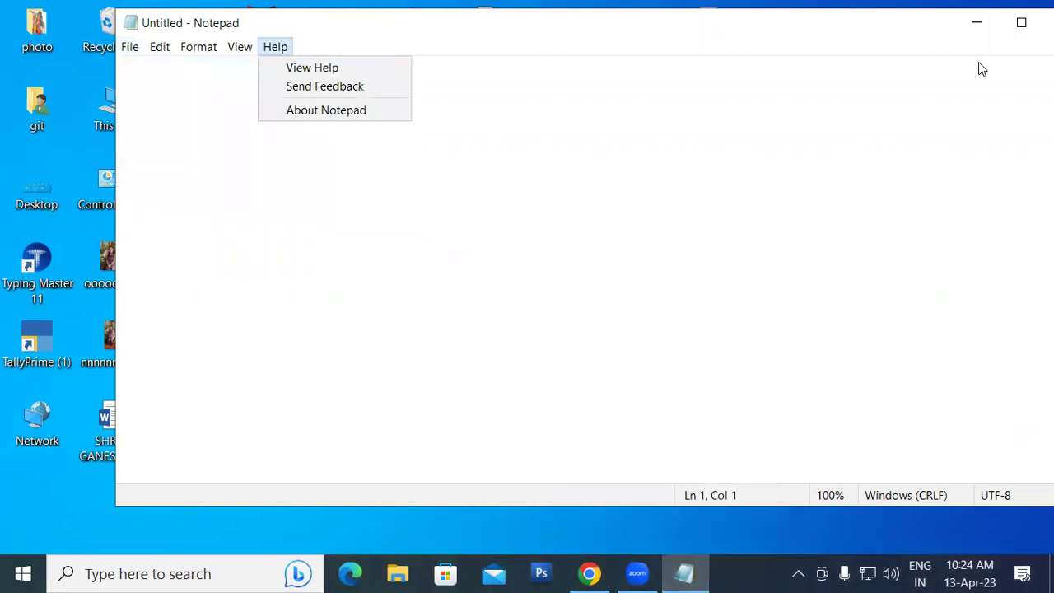
key(super+d)
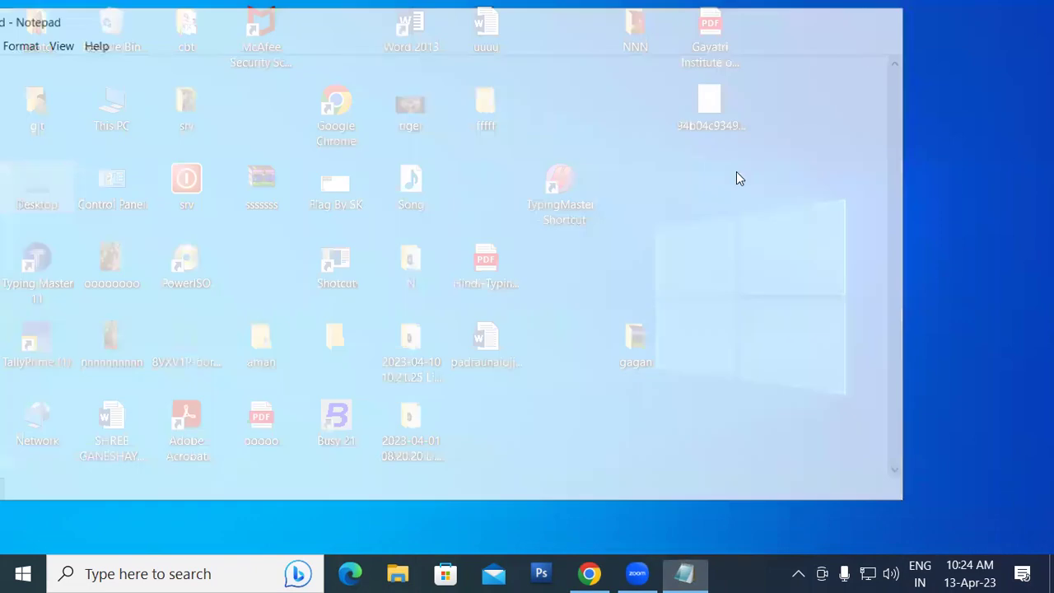
Open Paint with the mspaint command and resize its canvas to 1360 × 472 px.
key(super+r)
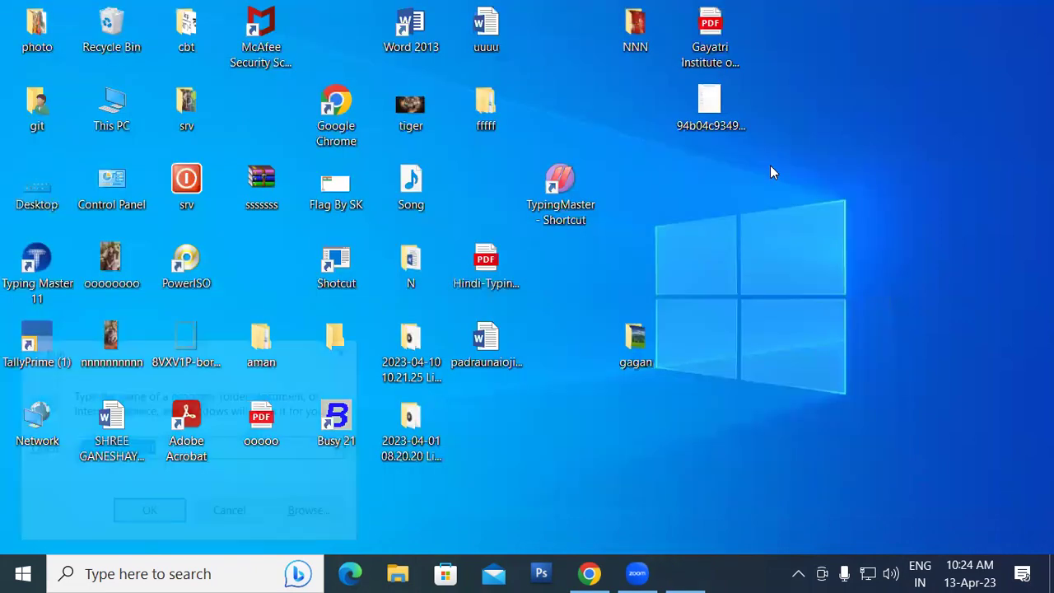
text(wor)
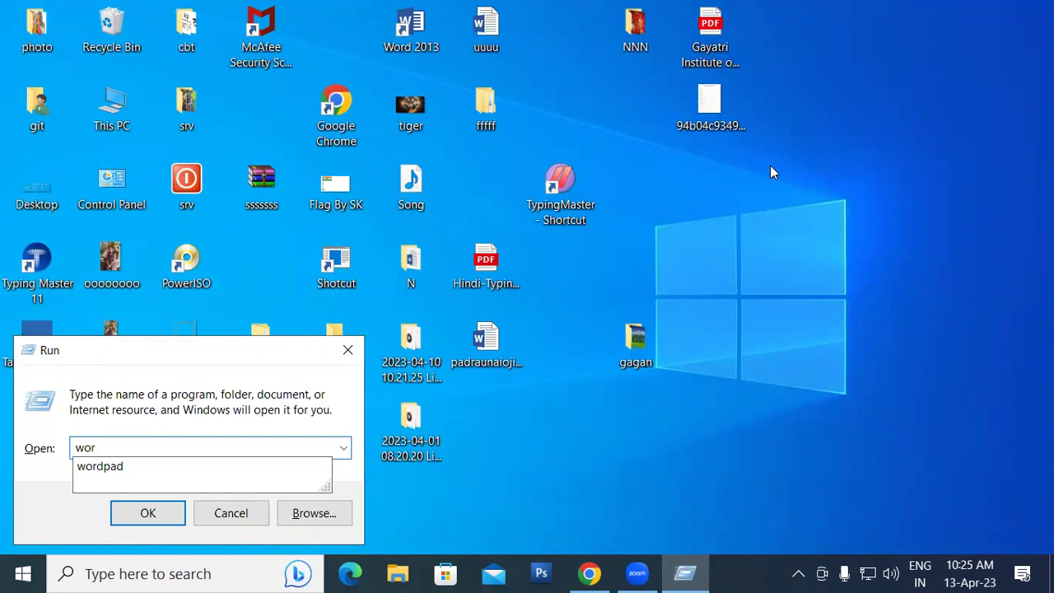
key(BackSpace)
key(BackSpace)
key(BackSpace)
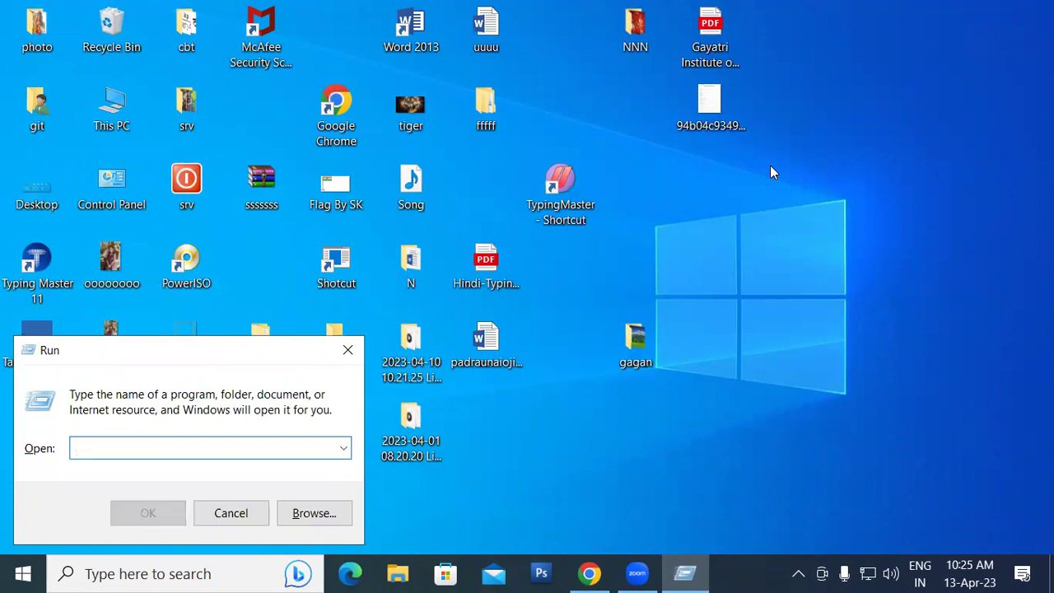
text(mspain)
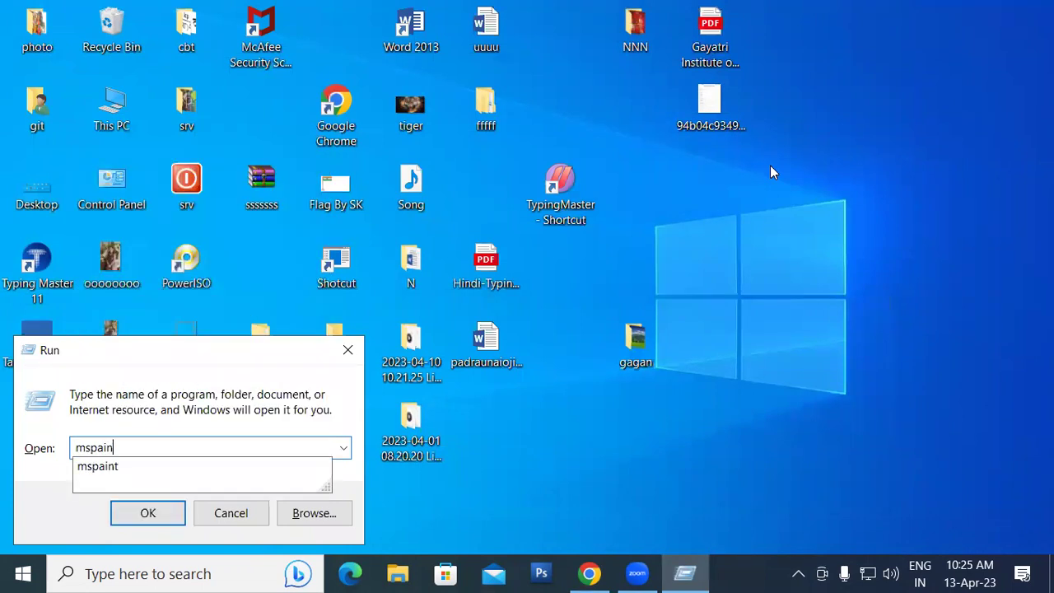
key(Down)
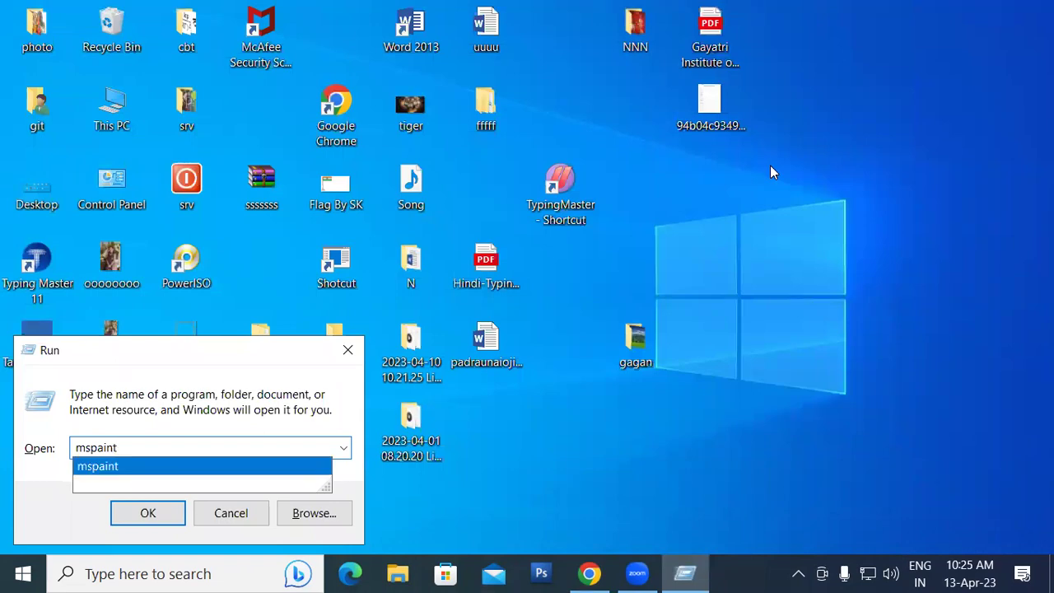
key(Return)
drag(85, 215, 961, 475)
drag(1031, 496, 1053, 501)
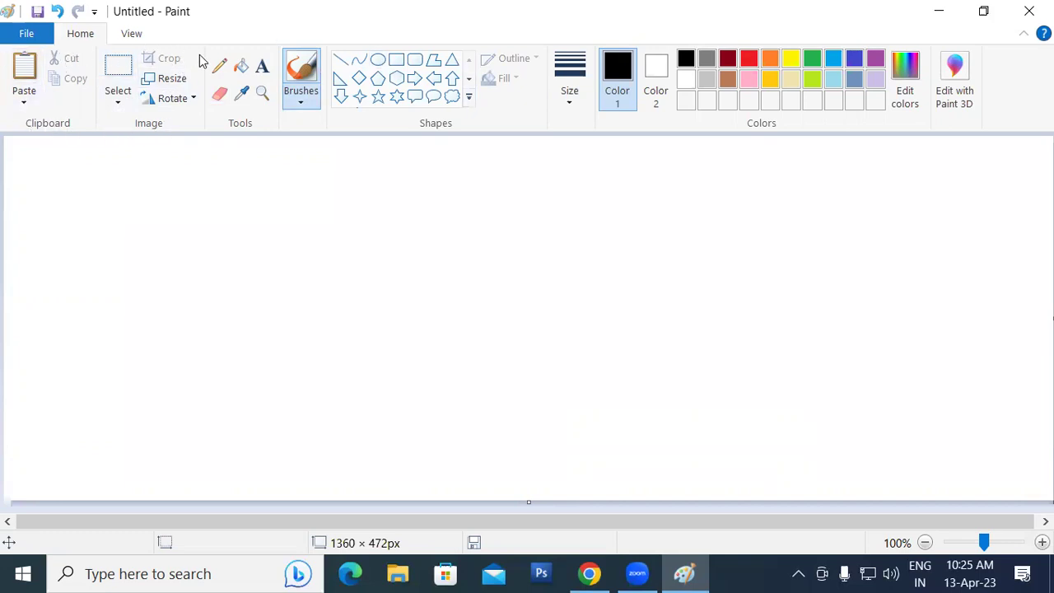
Find and open the Snipping Tool over Paint, and move its window closer to the Shapes group.
click(125, 574)
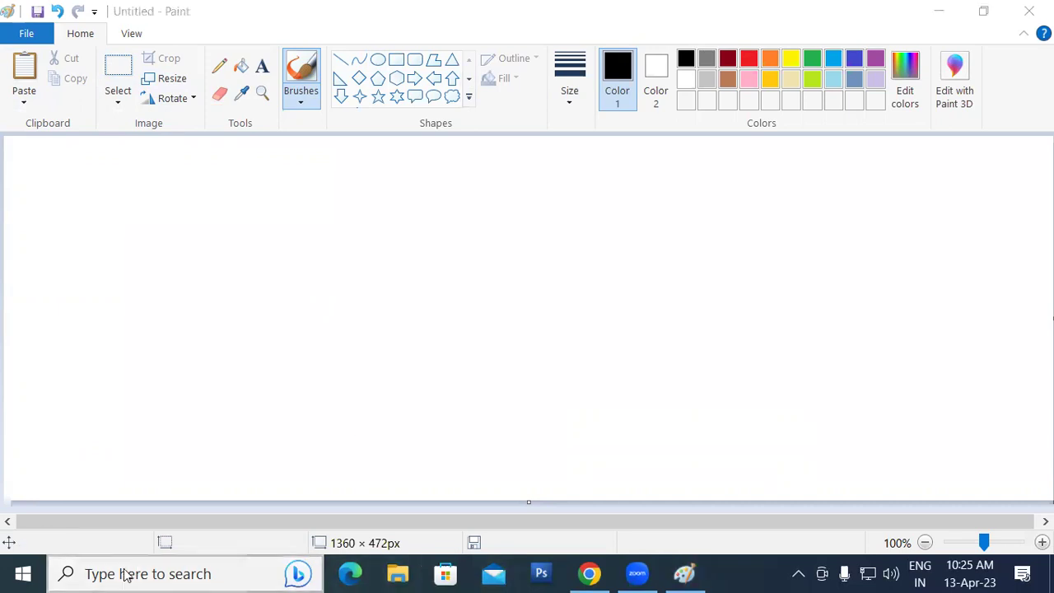
text(sni)
click(167, 162)
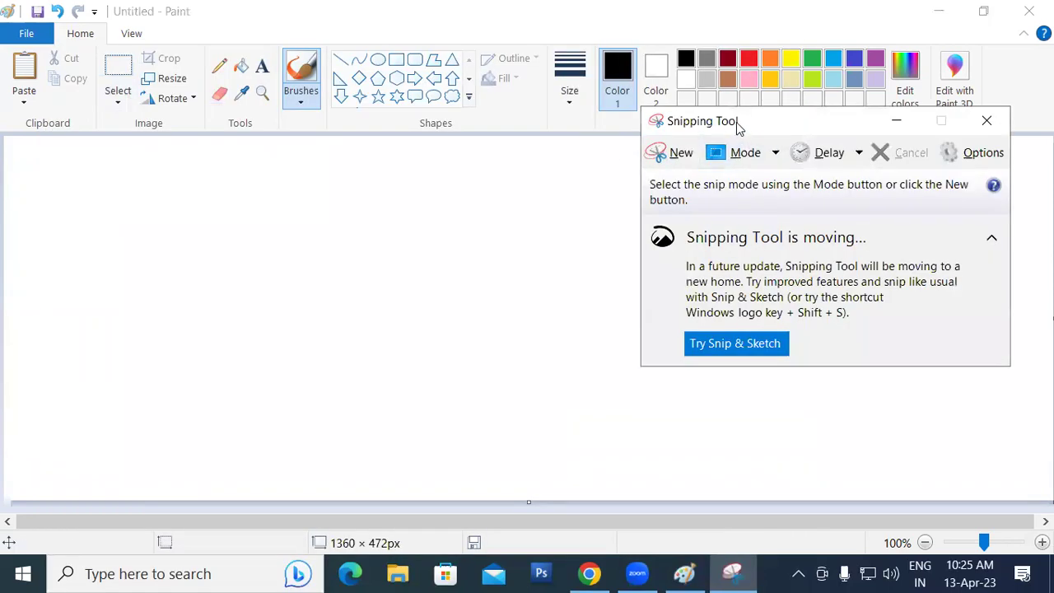
drag(739, 127, 589, 86)
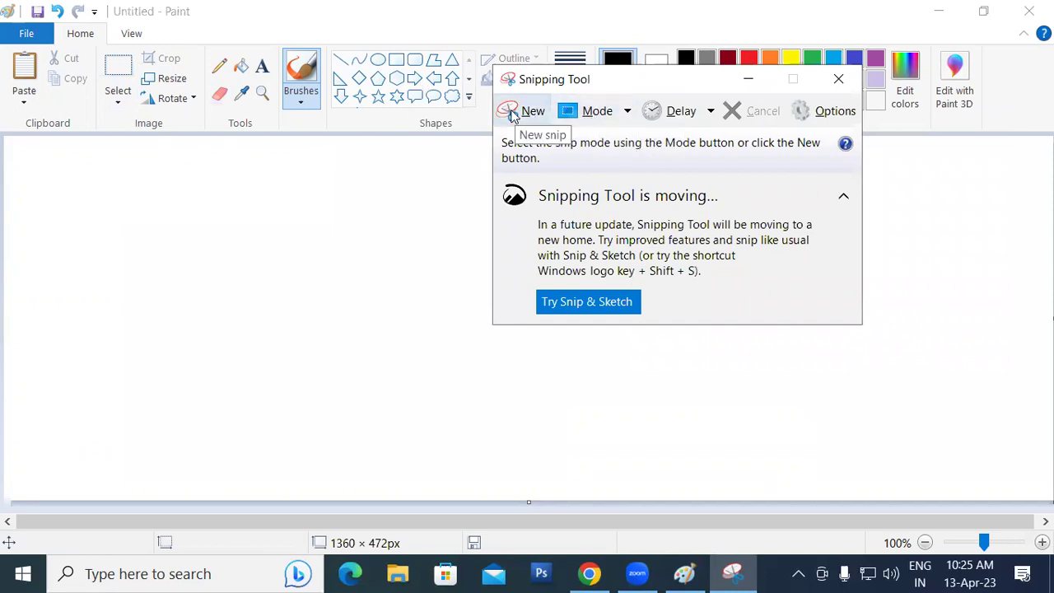
Look over the snip modes and capture a rectangular snip of Paint's ribbon from Clipboard to Shapes.
click(623, 110)
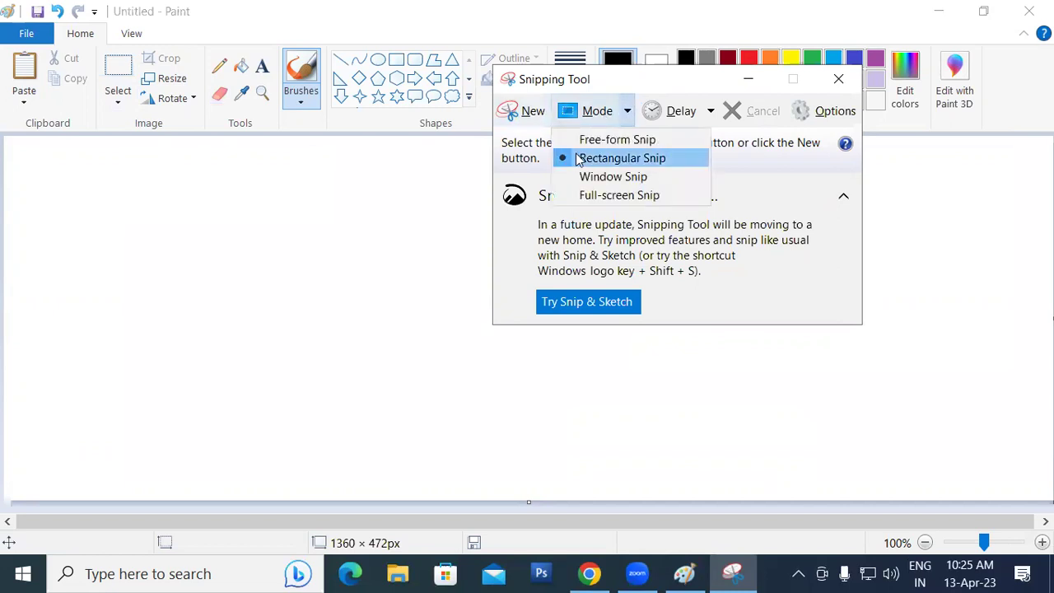
click(624, 85)
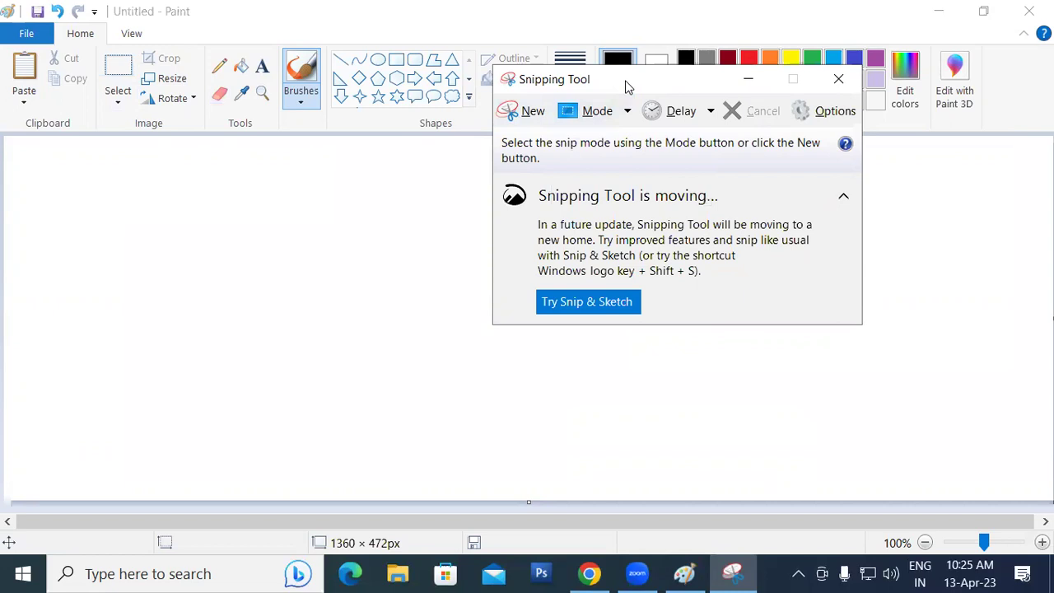
click(531, 110)
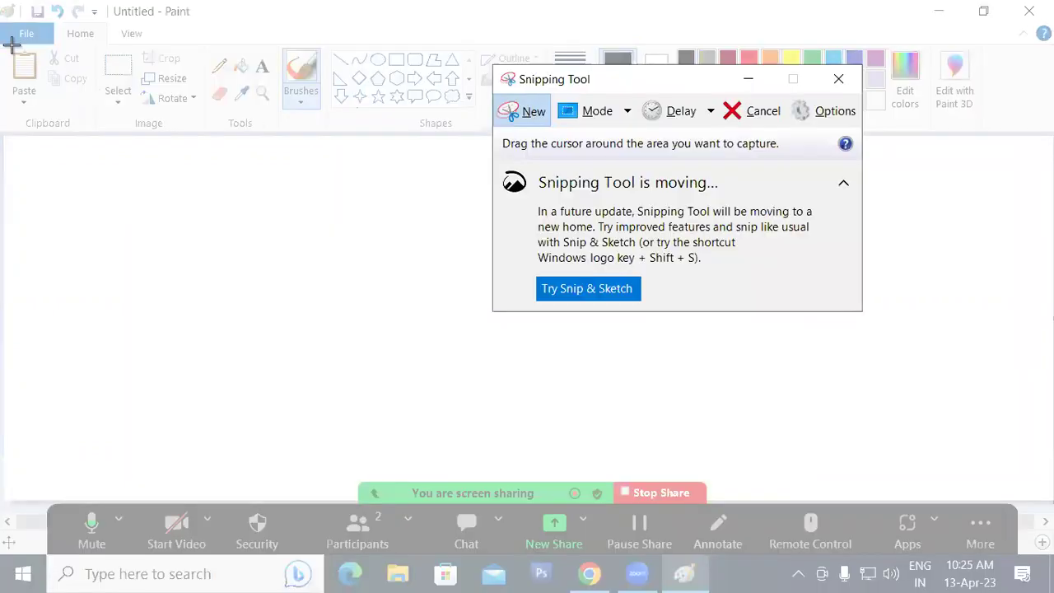
mouse_move(7, 45)
mouse_down()
mouse_move(52, 118)
mouse_move(266, 135)
mouse_move(530, 129)
mouse_move(482, 134)
mouse_up()
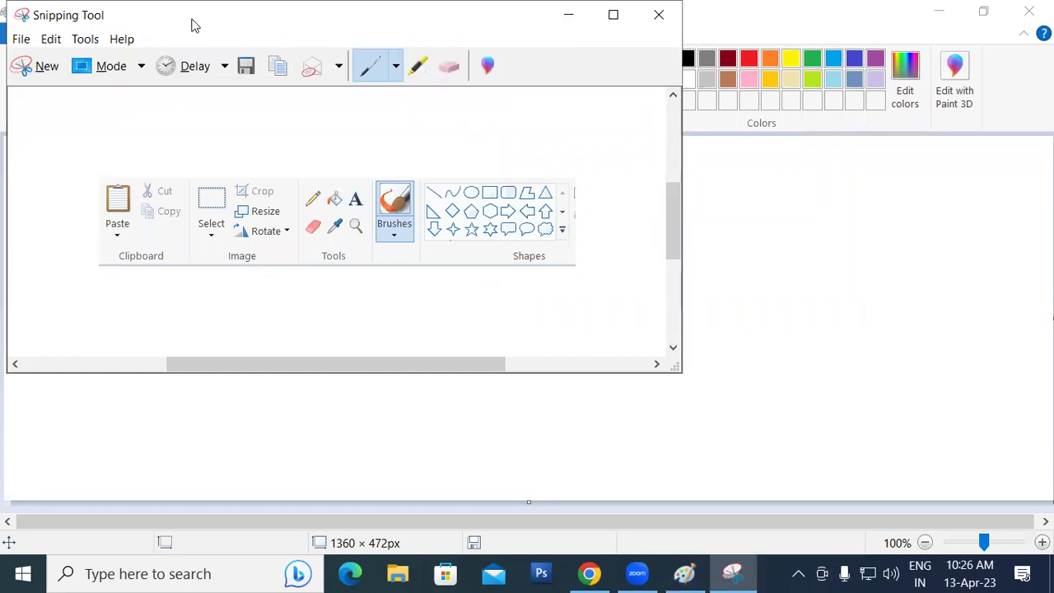
Save the snip to the Desktop folder as a PNG file named mmmm,mmmmm.
drag(194, 24, 351, 41)
click(405, 86)
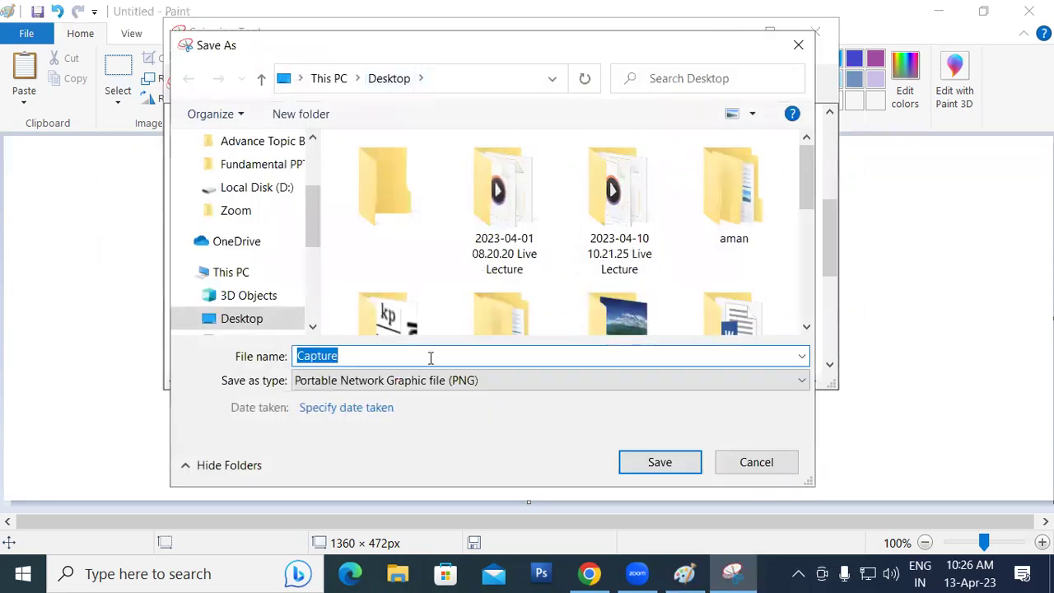
text(mmmm,mmmmm)
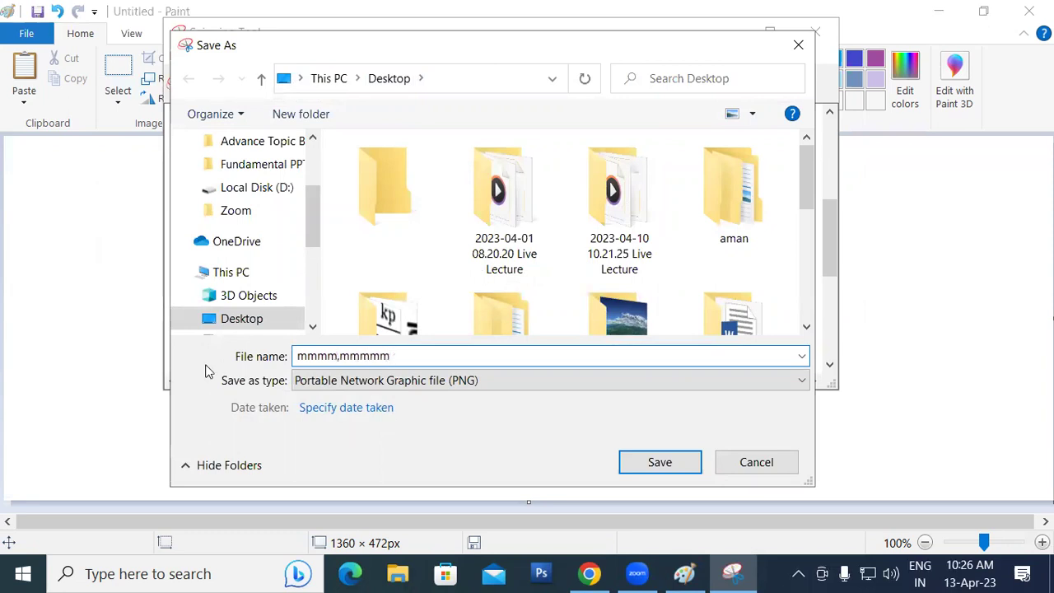
click(267, 320)
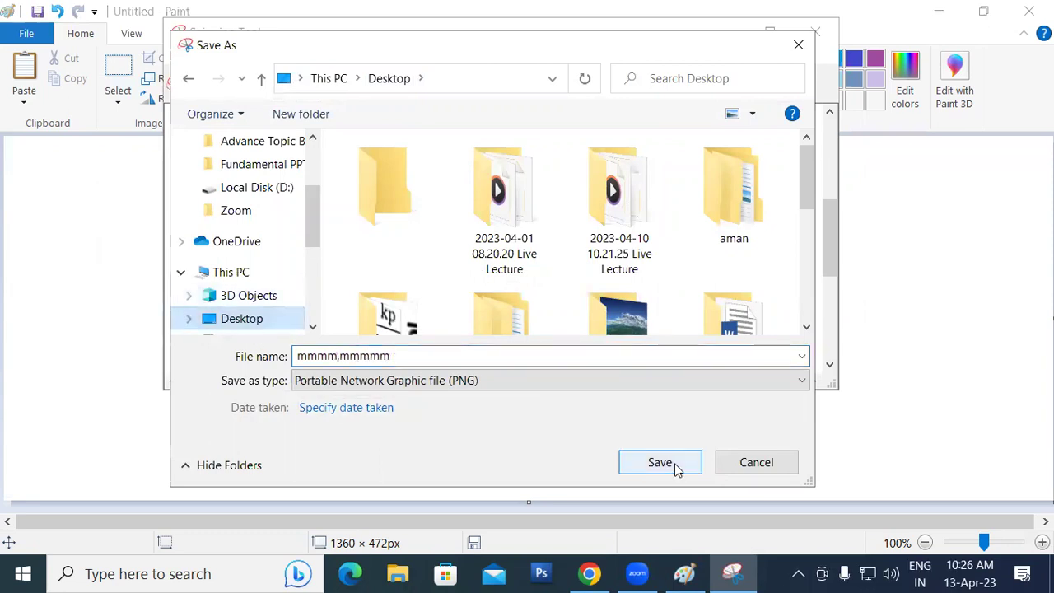
click(661, 462)
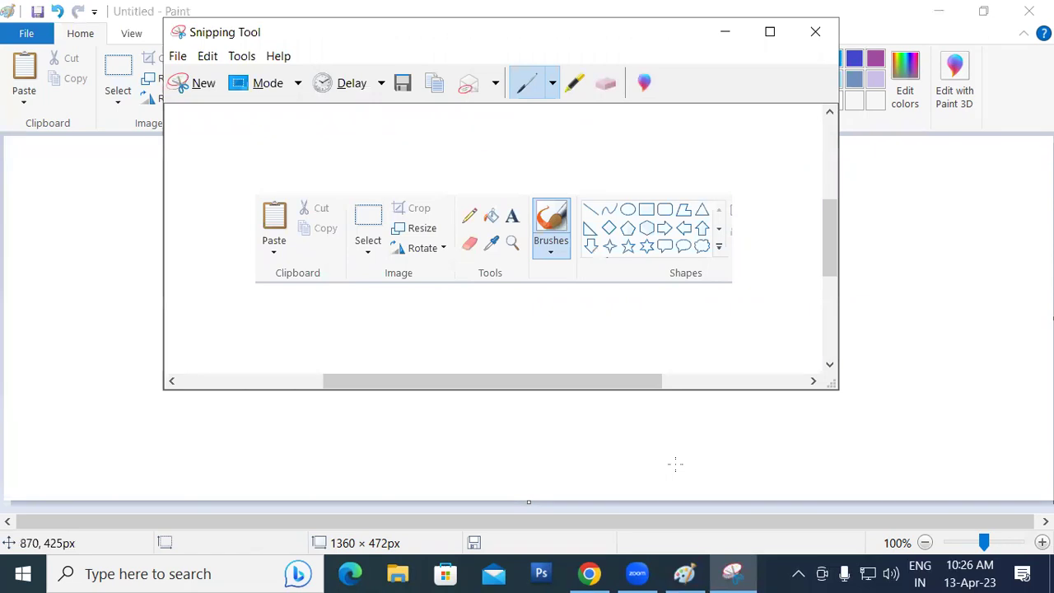
Open Word with the winword command and create a blank document.
key(super+r)
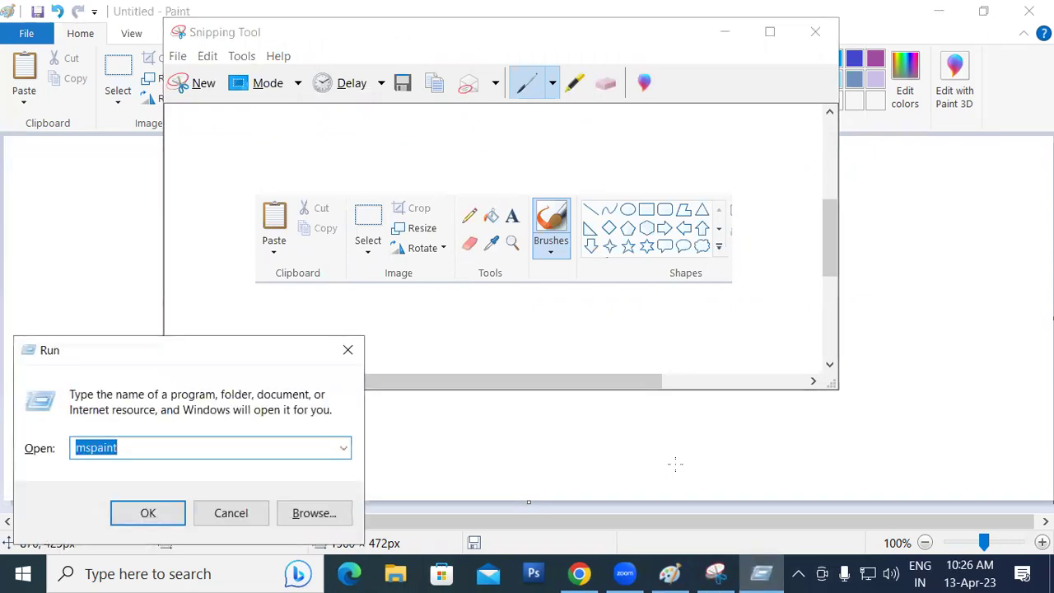
text(win)
key(Down)
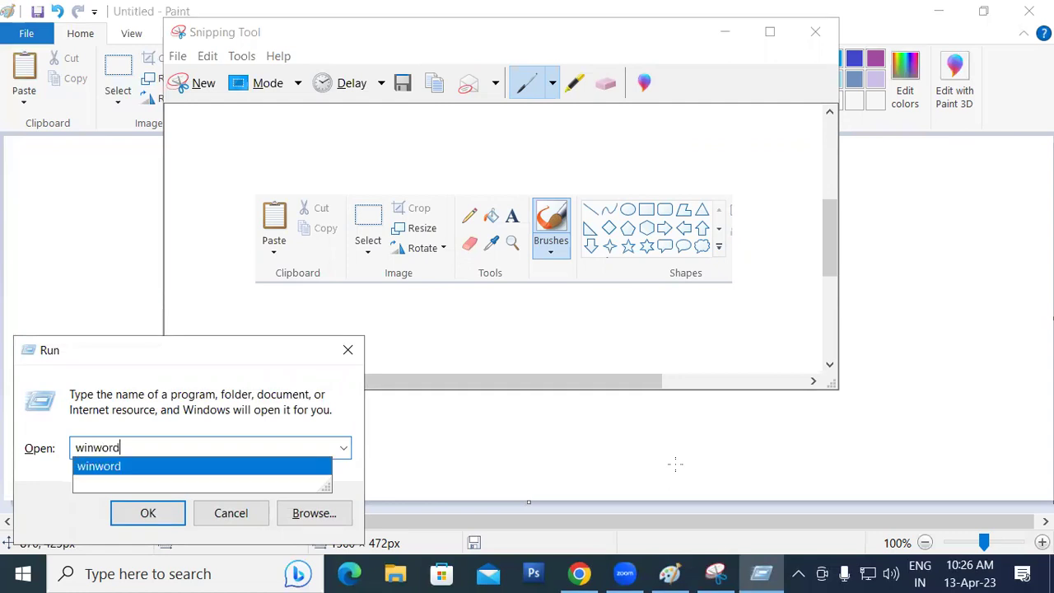
key(Return)
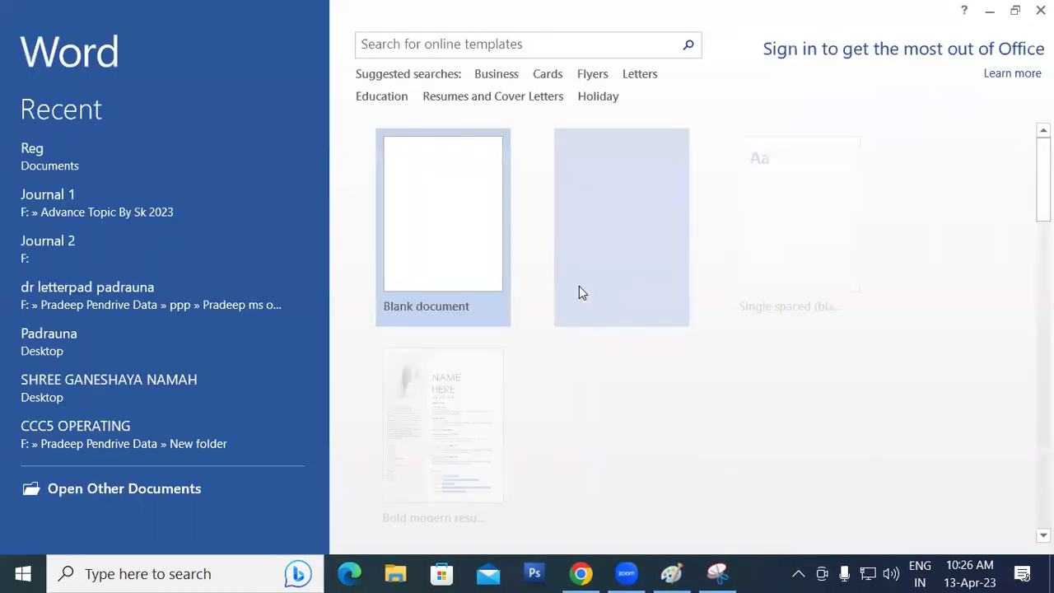
key(Return)
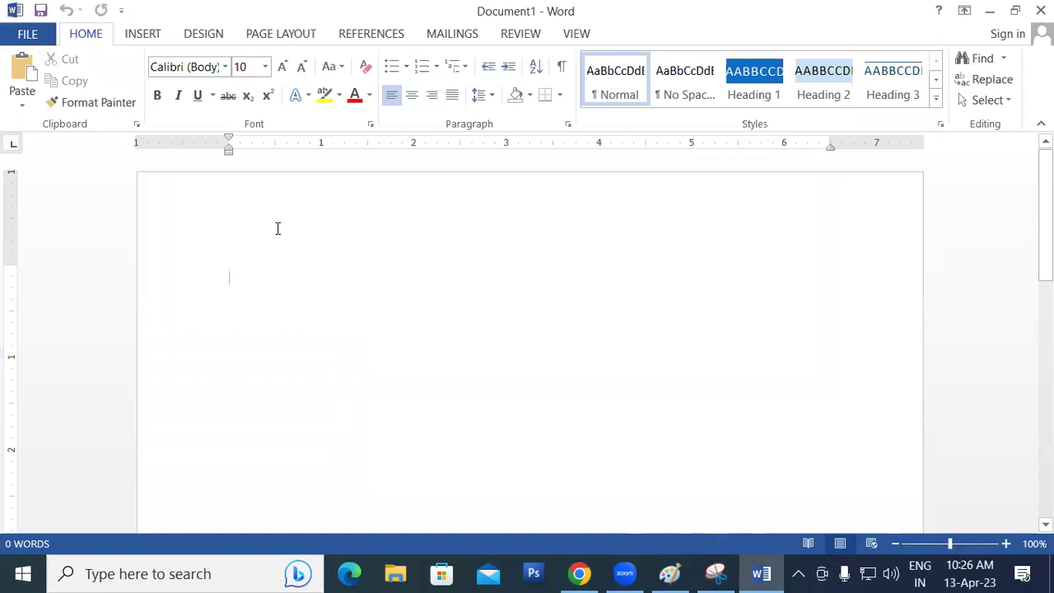
Write "File Menu" as the document's first line, correct its spelling, and add an empty line below.
text(File Memu)
key(BackSpace)
key(Return)
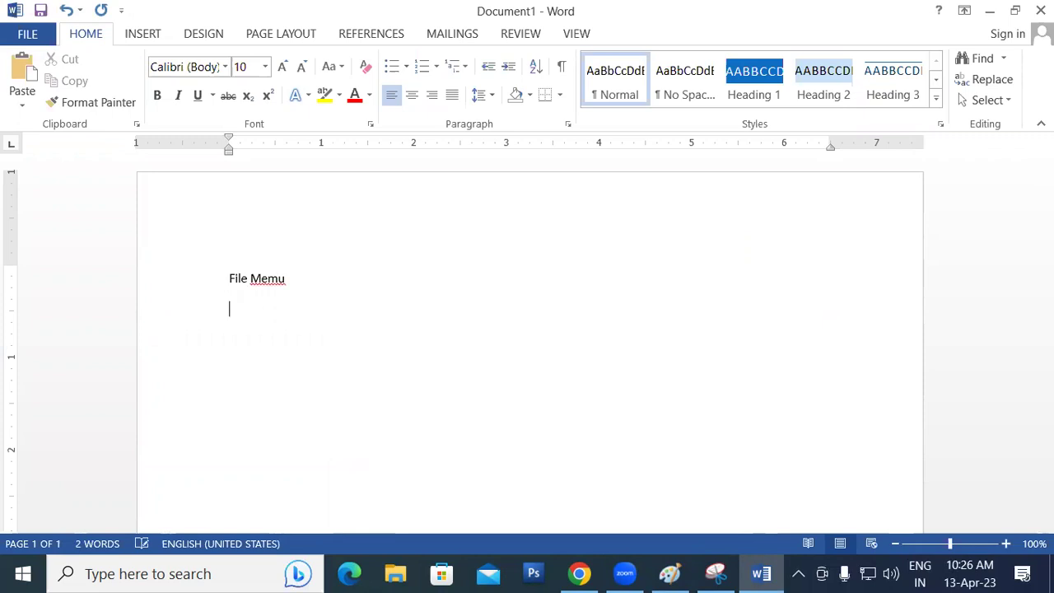
click(277, 278)
key(BackSpace)
text(n)
Try the Capture picture from the Pictures folder below the File Menu line, enlarged to 3.13 inches wide, and remove it.
click(142, 33)
click(160, 78)
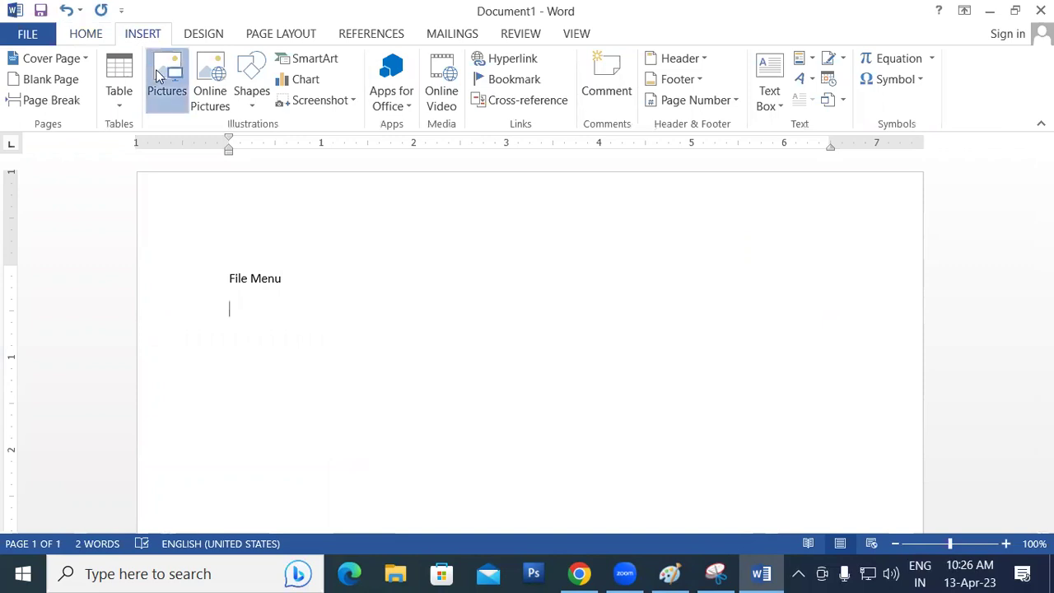
scroll(231, 222, down, 2)
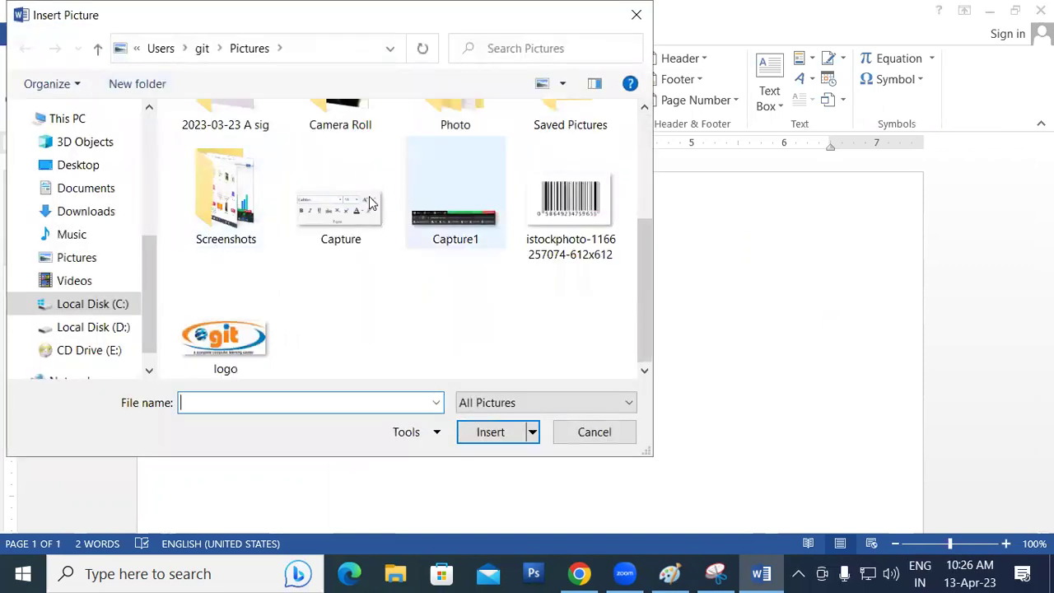
click(354, 218)
click(487, 432)
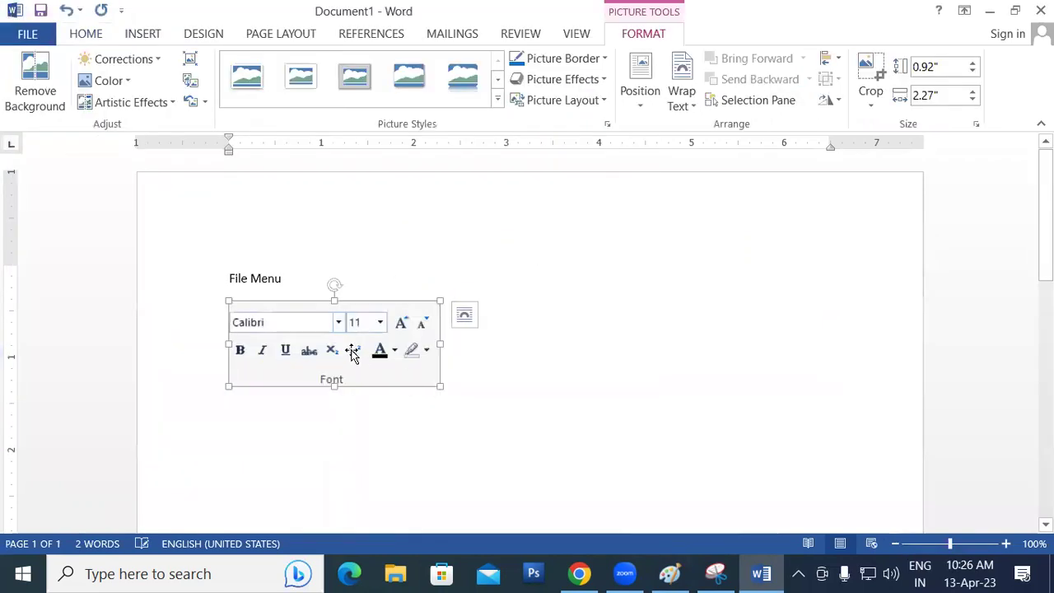
drag(438, 384, 518, 379)
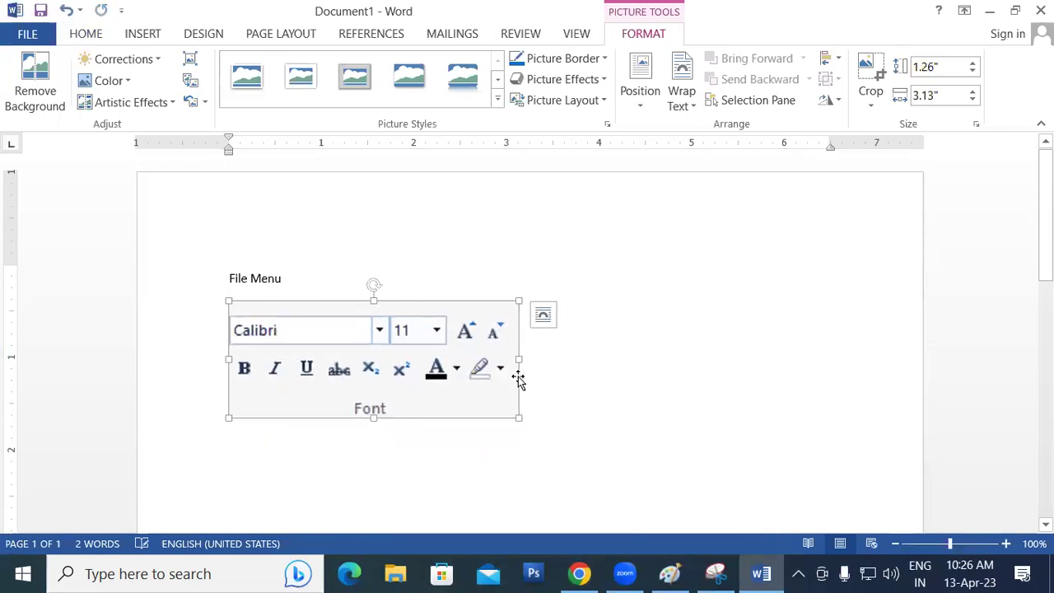
key(Delete)
Insert the mmmm,mmmmm picture from the Desktop folder below the File Menu line.
click(149, 33)
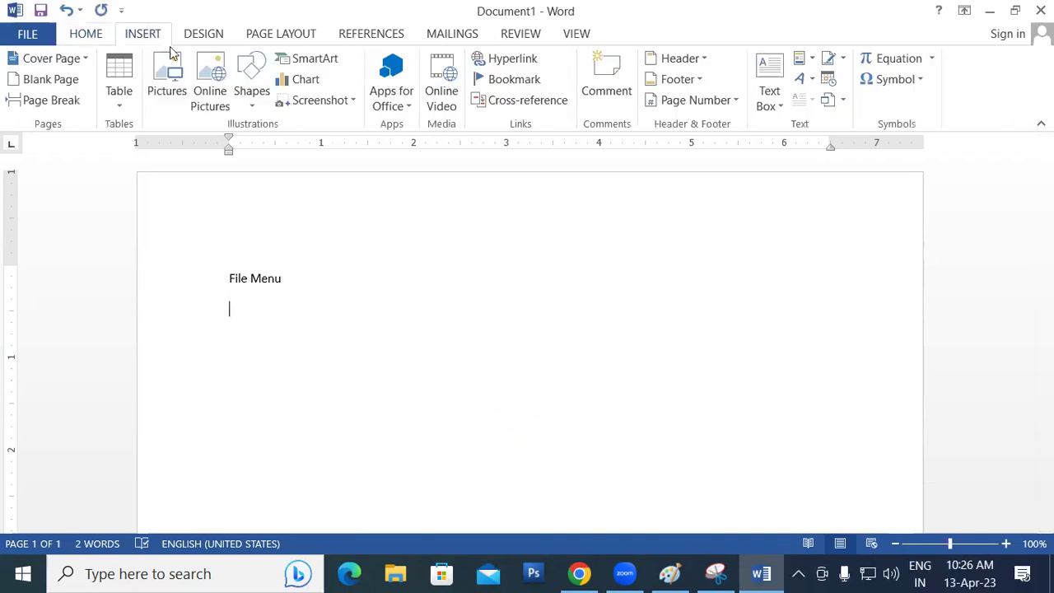
click(168, 75)
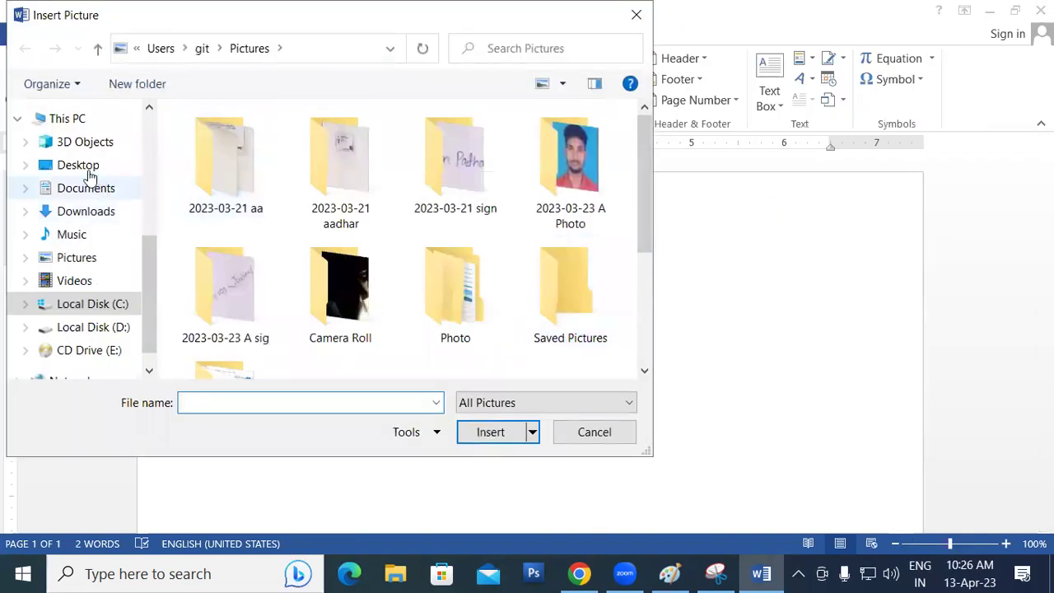
click(86, 166)
drag(646, 192, 644, 333)
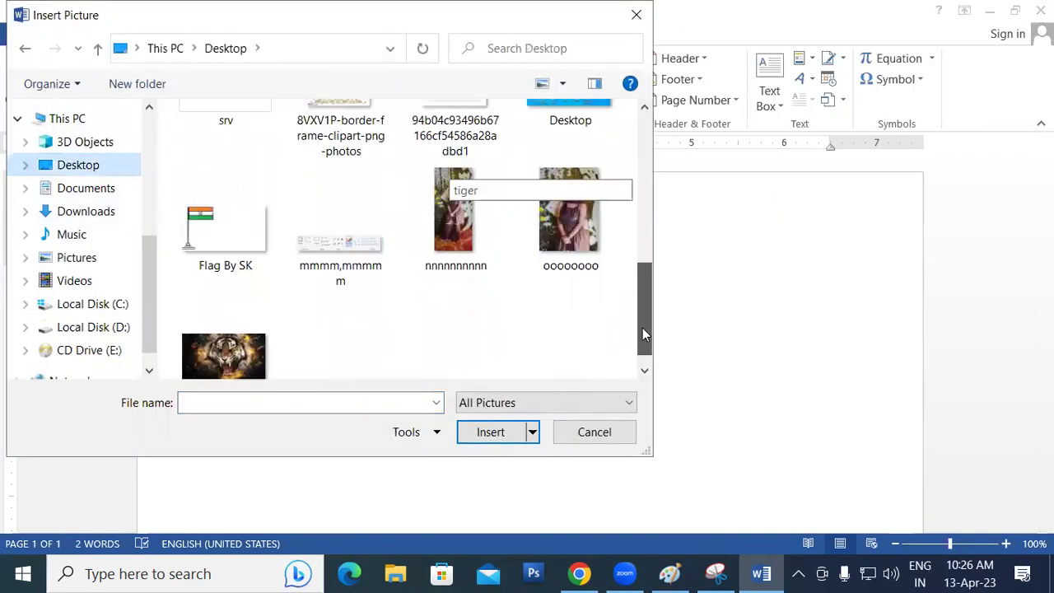
click(362, 240)
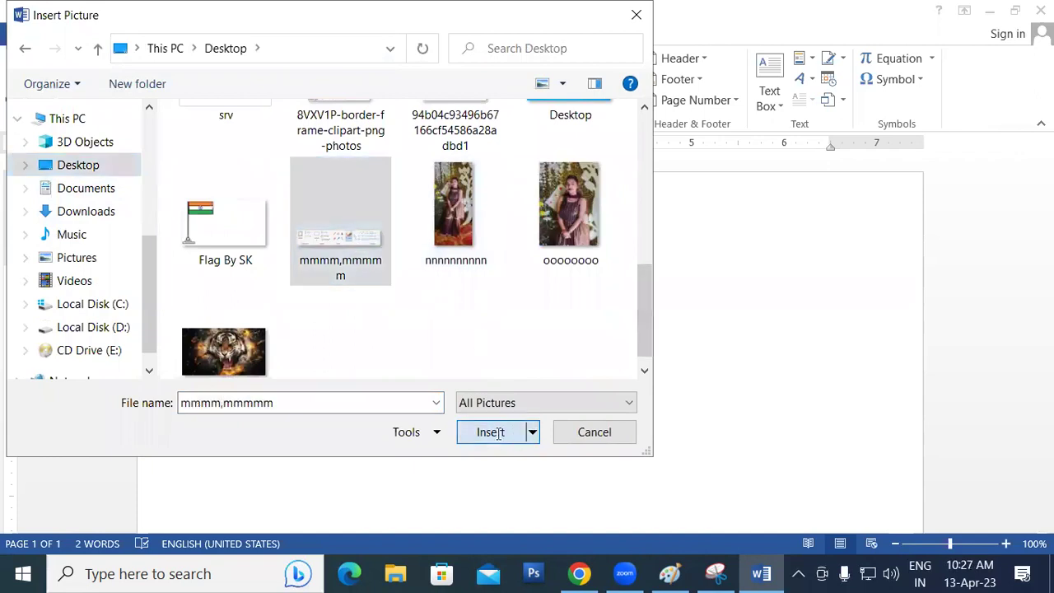
click(498, 434)
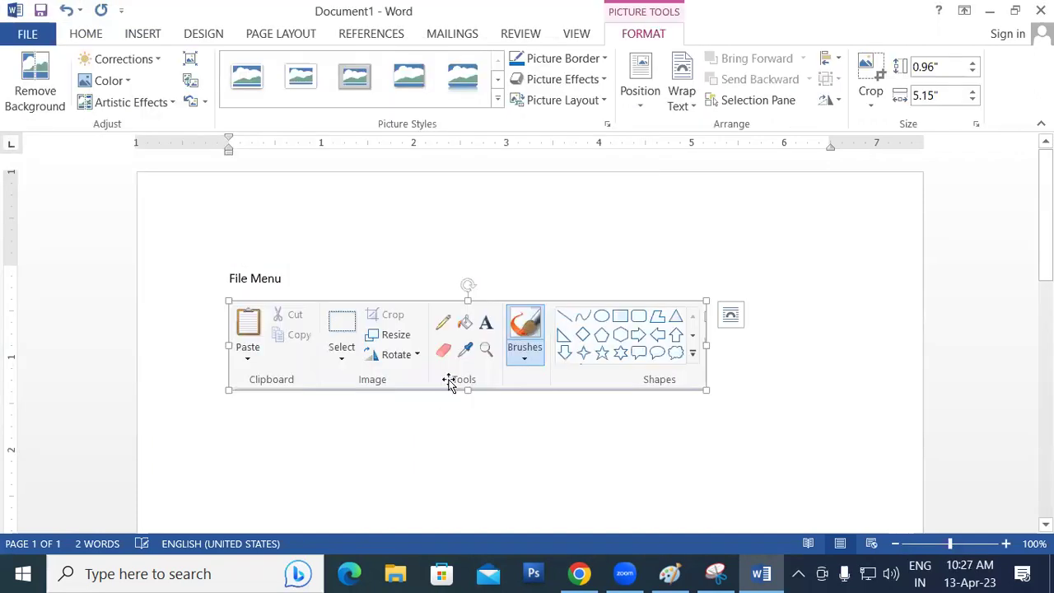
click(853, 377)
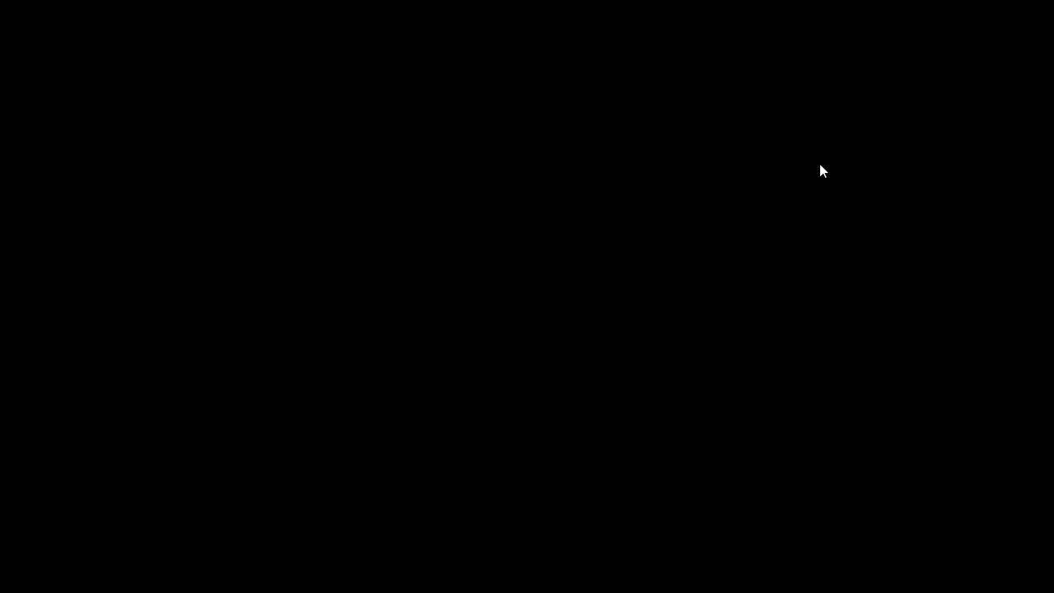
Refresh the desktop and open the Snipping Tool from the recent searches.
right_click(819, 164)
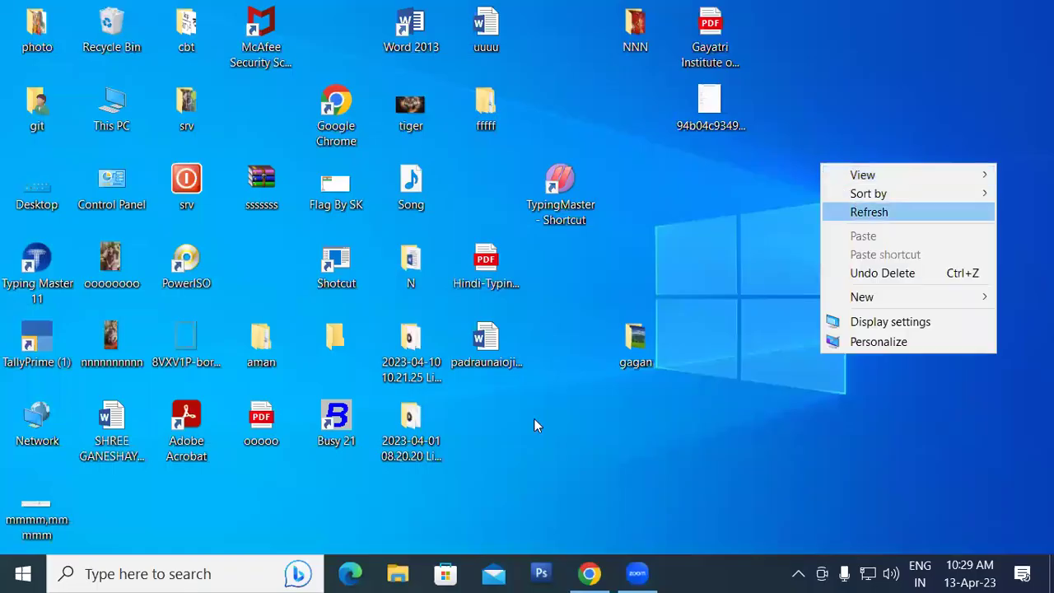
key(Return)
click(119, 574)
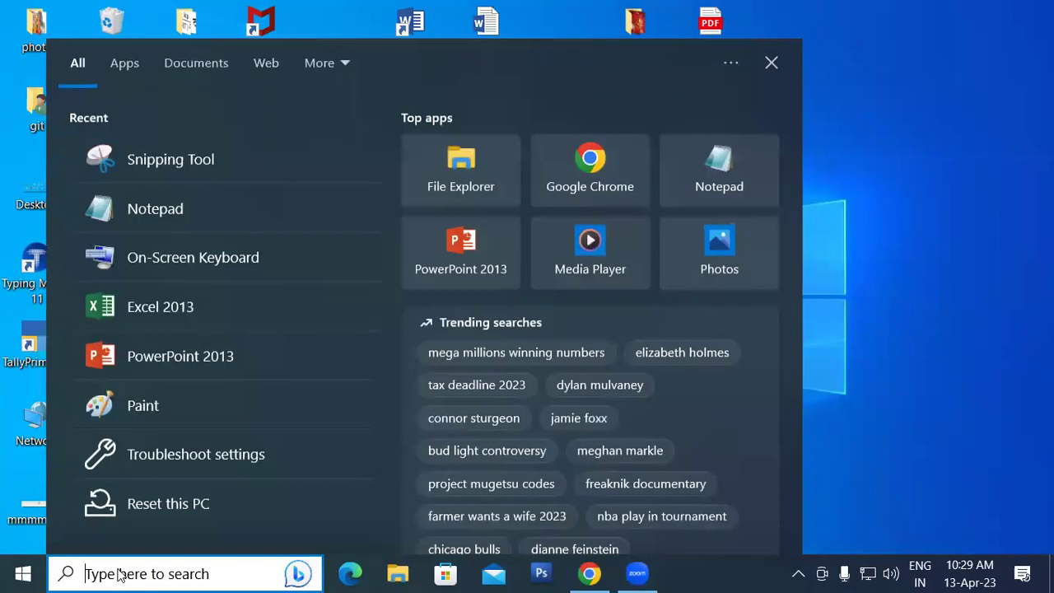
click(159, 156)
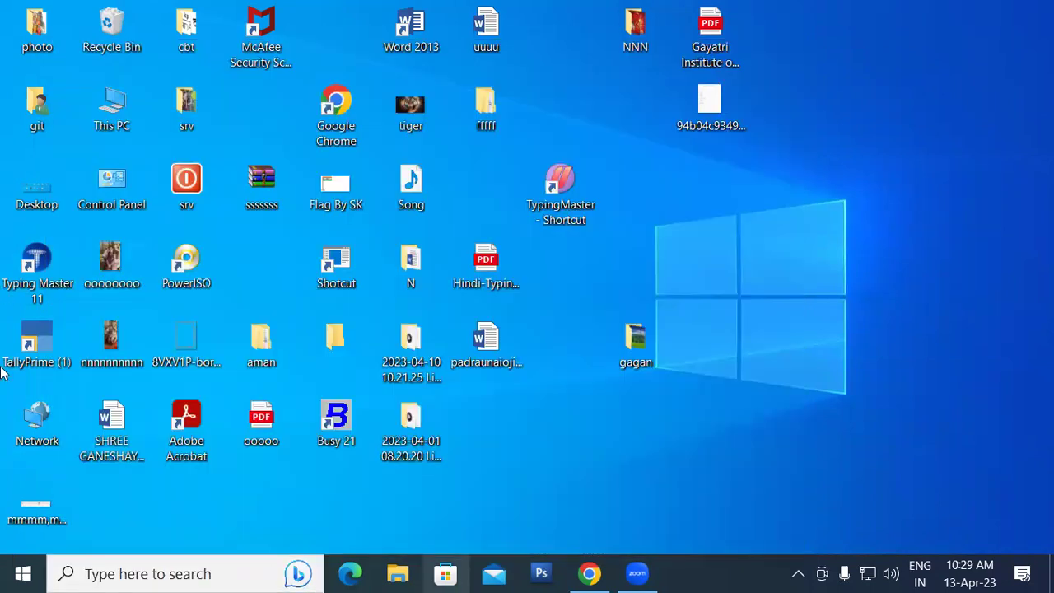
Capture a free-form snip looping around the This PC, Control Panel and sssssss desktop icons, and maximize the snip window.
click(626, 111)
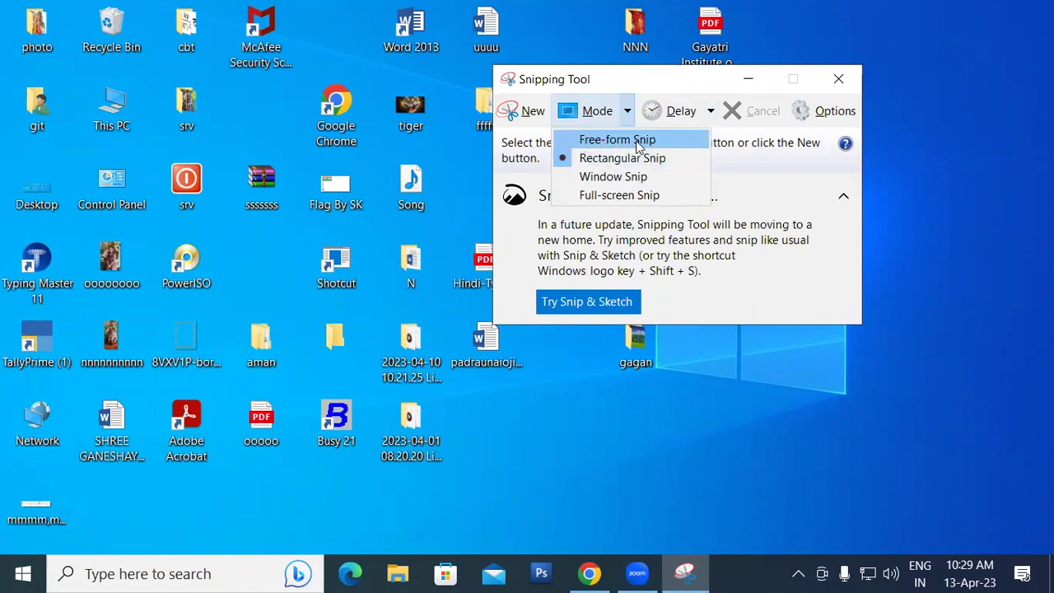
click(582, 140)
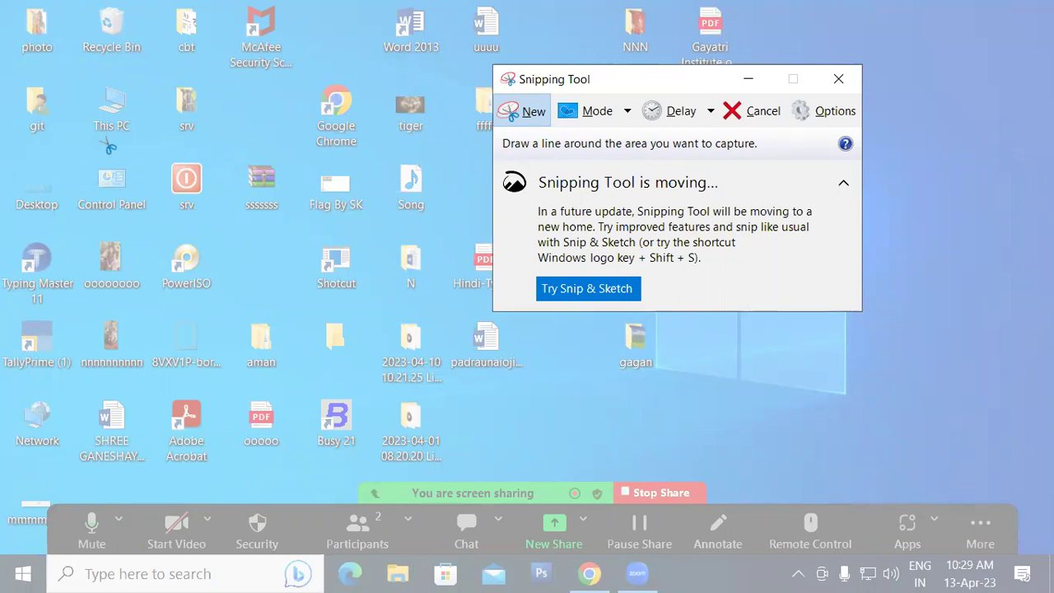
mouse_move(98, 146)
mouse_down()
mouse_move(147, 140)
mouse_move(152, 99)
mouse_move(124, 84)
mouse_move(80, 94)
mouse_move(77, 128)
mouse_move(155, 178)
mouse_move(159, 205)
mouse_move(114, 220)
mouse_move(68, 216)
mouse_move(64, 185)
mouse_move(83, 164)
mouse_move(142, 153)
mouse_move(244, 141)
mouse_move(244, 217)
mouse_move(304, 186)
mouse_move(260, 145)
mouse_move(237, 139)
mouse_up()
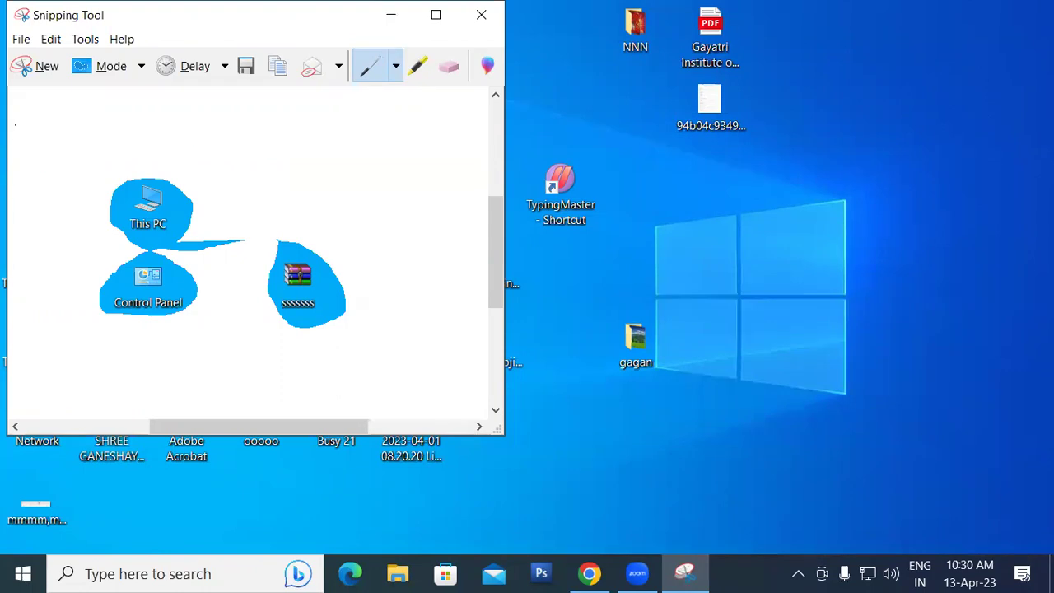
click(141, 66)
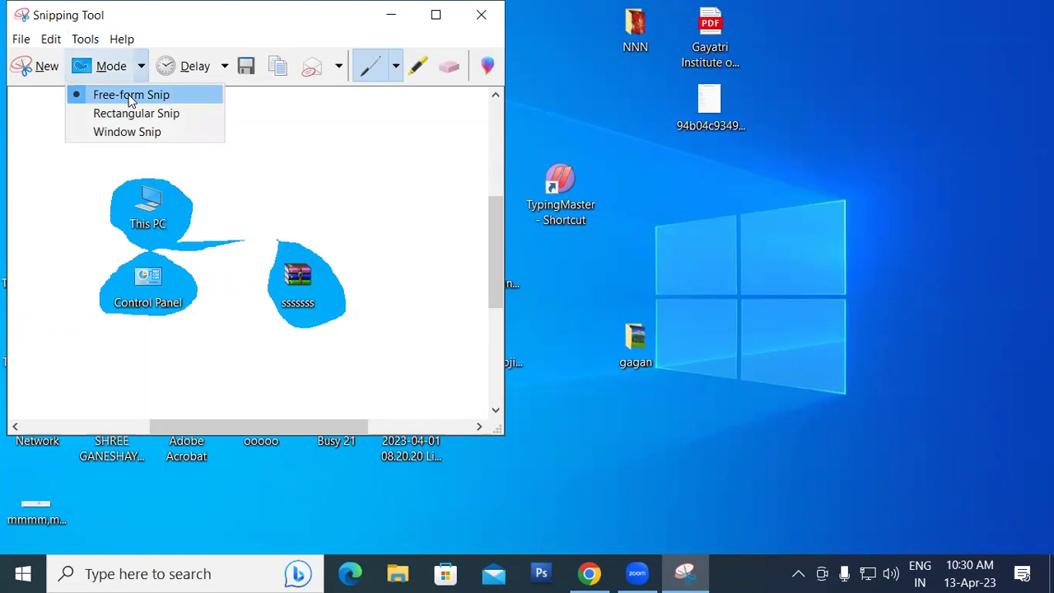
click(427, 21)
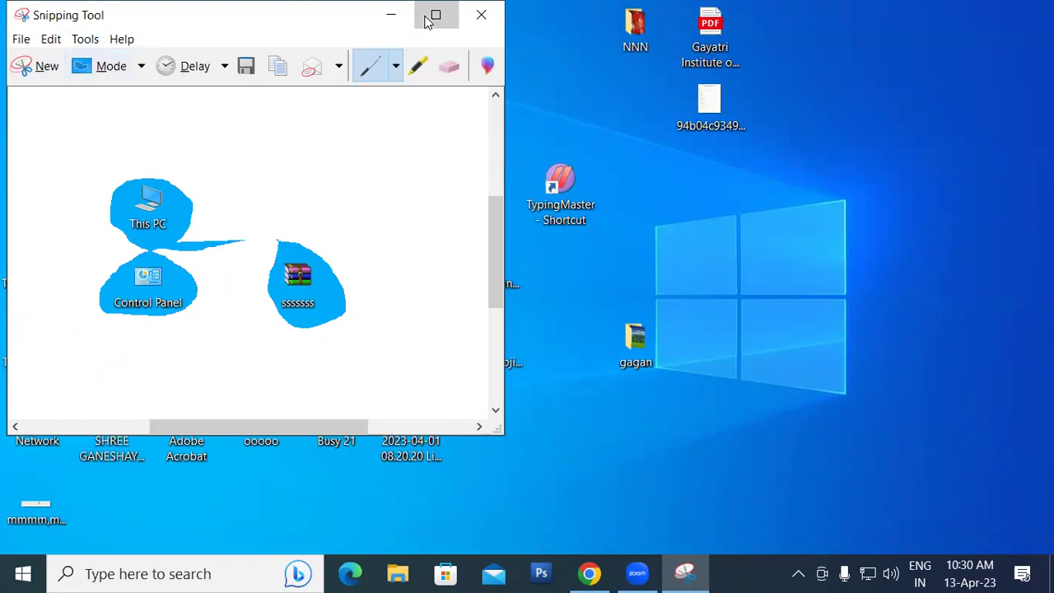
click(434, 16)
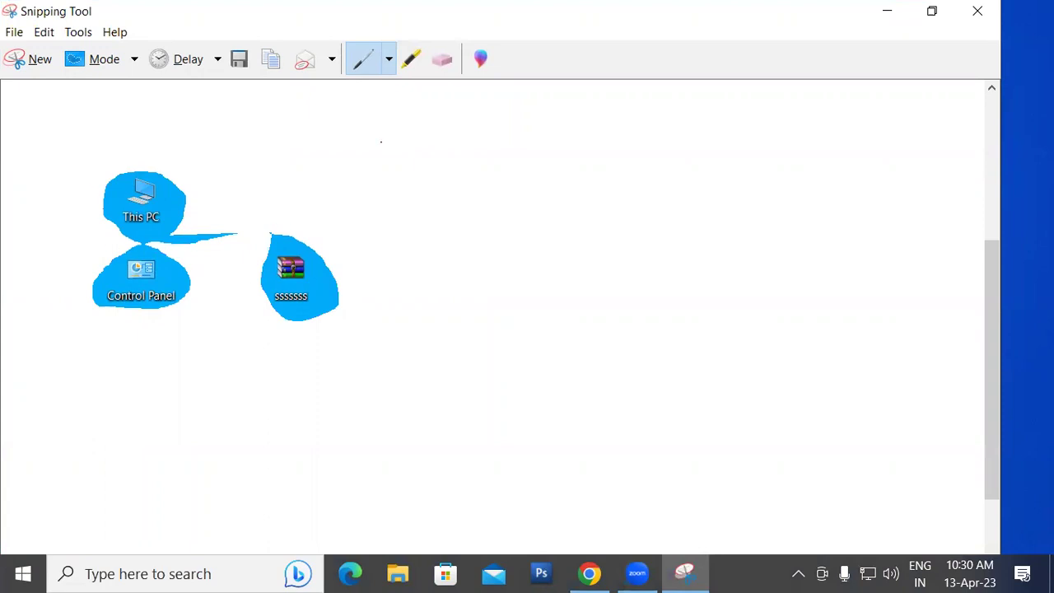
Draw red pen loops around the captured icons and erase each of them again.
click(444, 61)
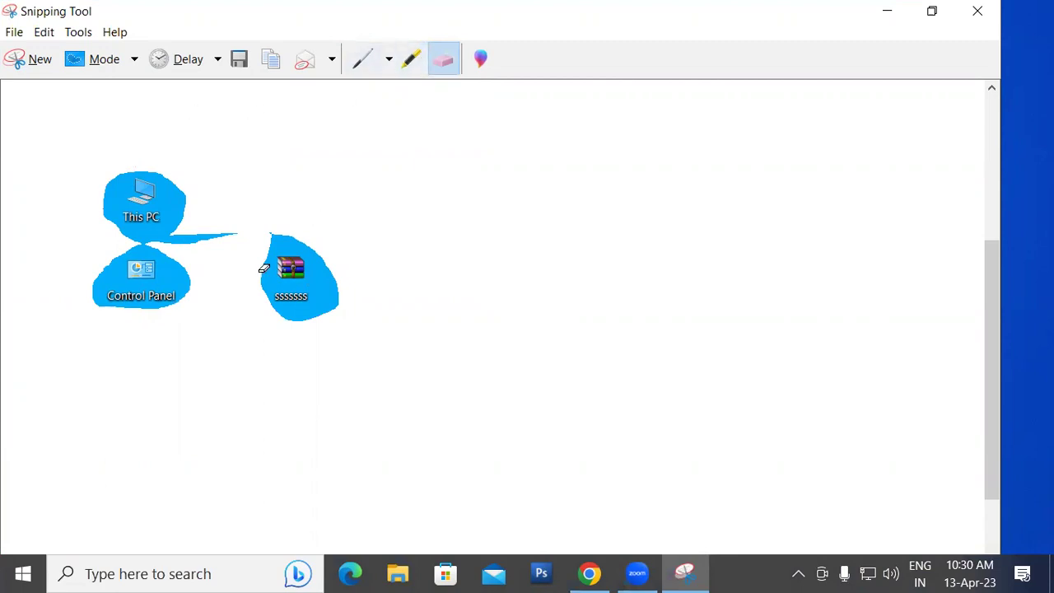
click(362, 59)
mouse_move(248, 226)
mouse_down()
mouse_move(235, 281)
mouse_move(323, 221)
mouse_move(239, 220)
mouse_up()
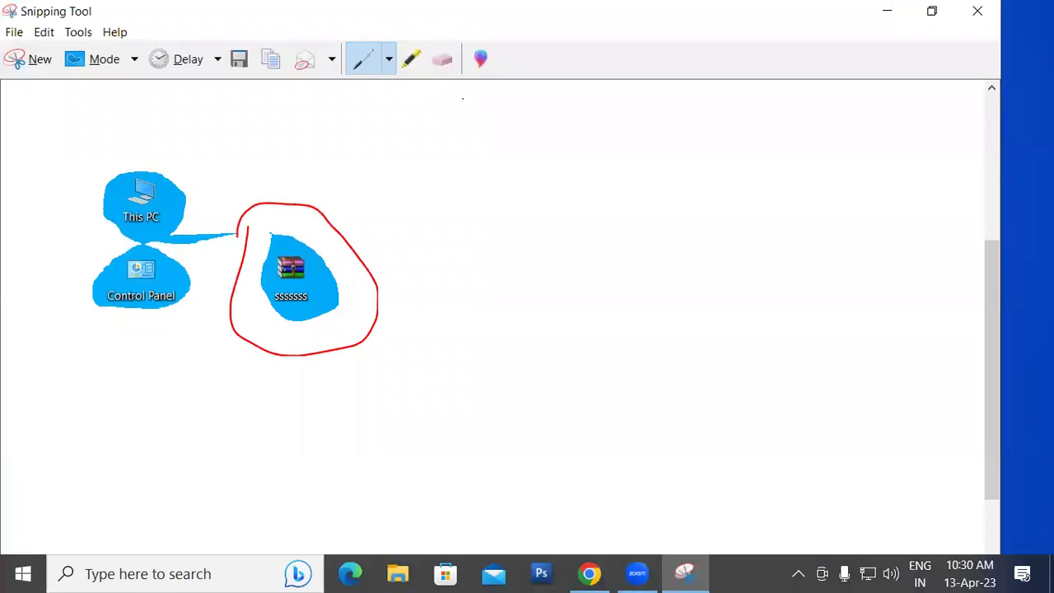
click(442, 58)
click(341, 223)
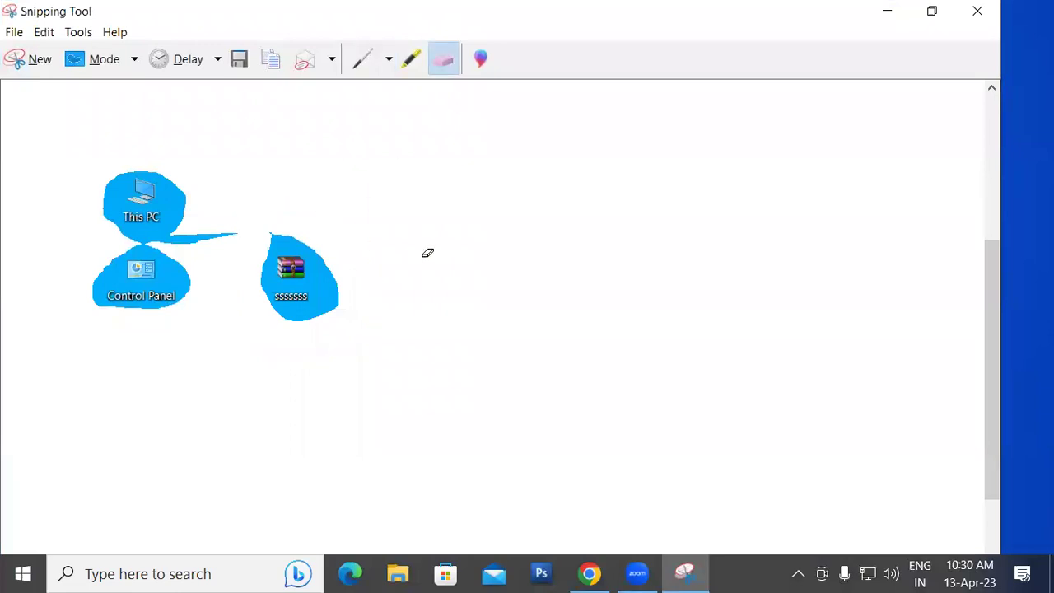
click(363, 56)
mouse_move(86, 171)
mouse_down()
mouse_move(211, 239)
mouse_move(170, 126)
mouse_move(62, 181)
mouse_up()
click(442, 59)
click(266, 201)
Save the snip to the Desktop as a PNG file named gfgfgfd.
click(238, 59)
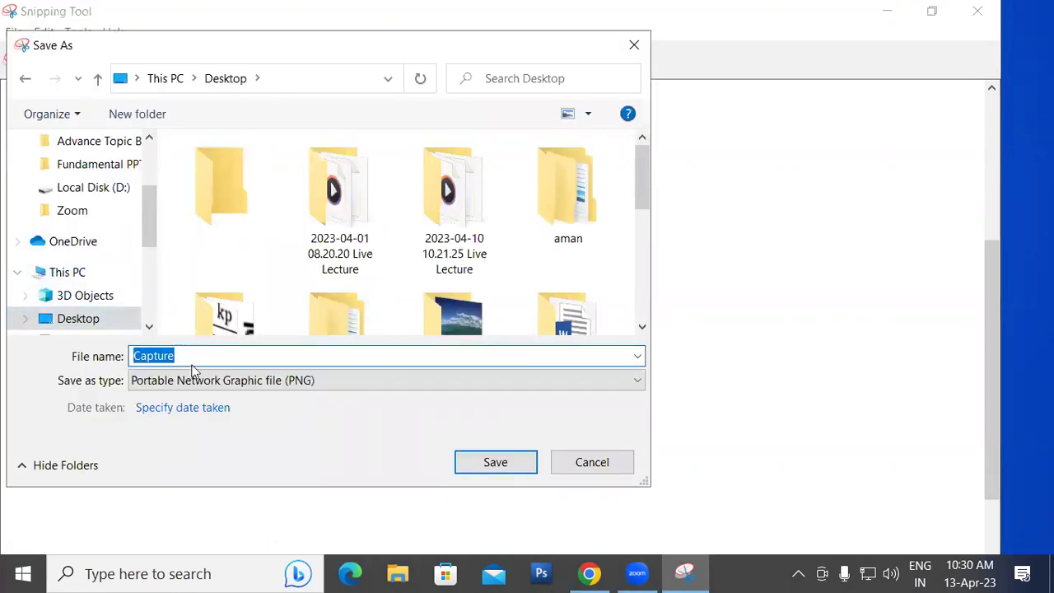
text(gfgfgfd)
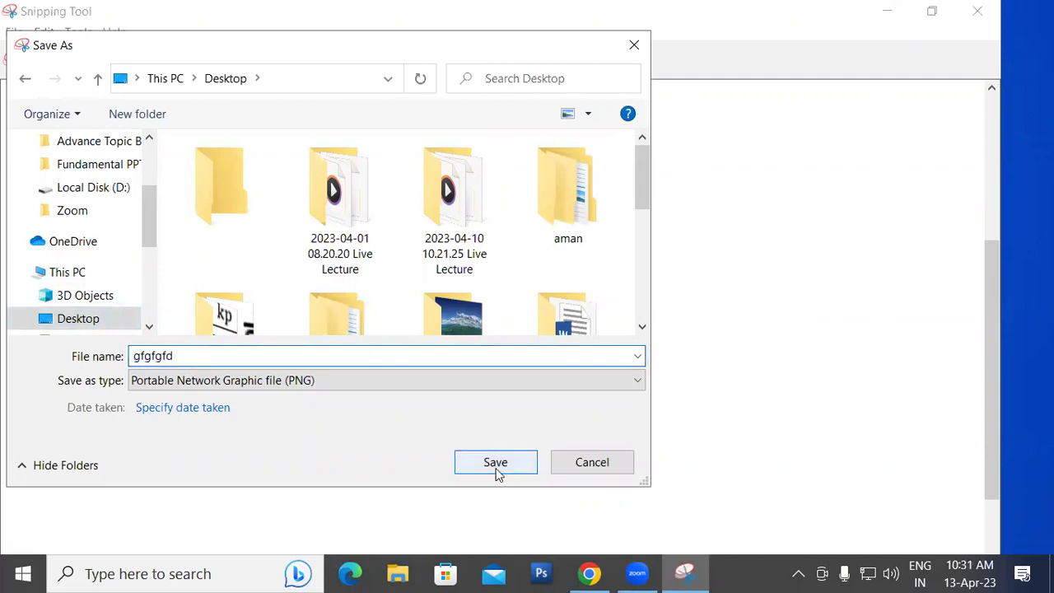
click(495, 461)
Show the desktop and refresh it.
key(super+d)
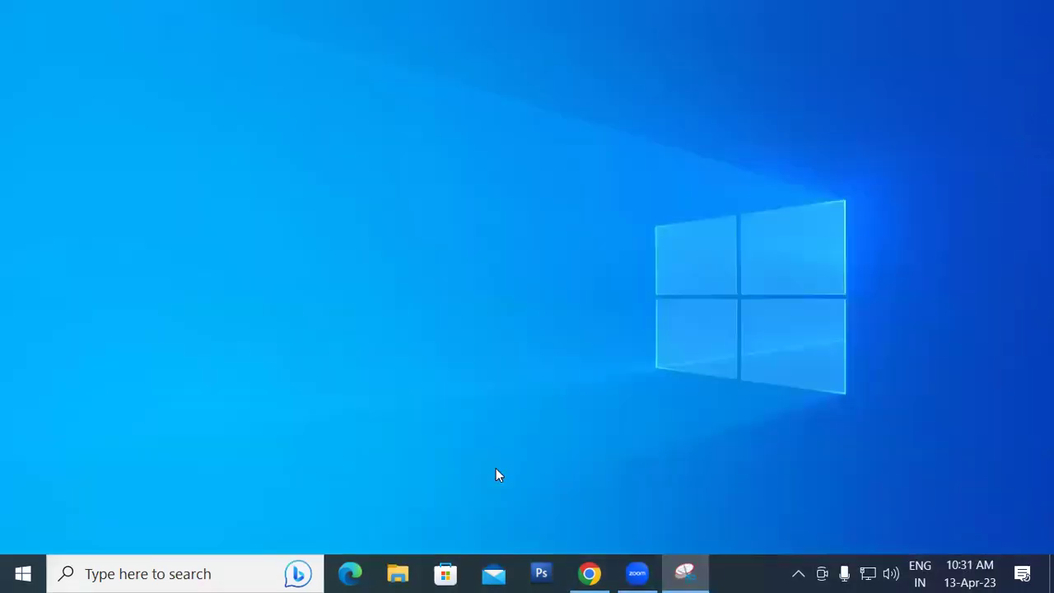
right_click(863, 249)
click(893, 298)
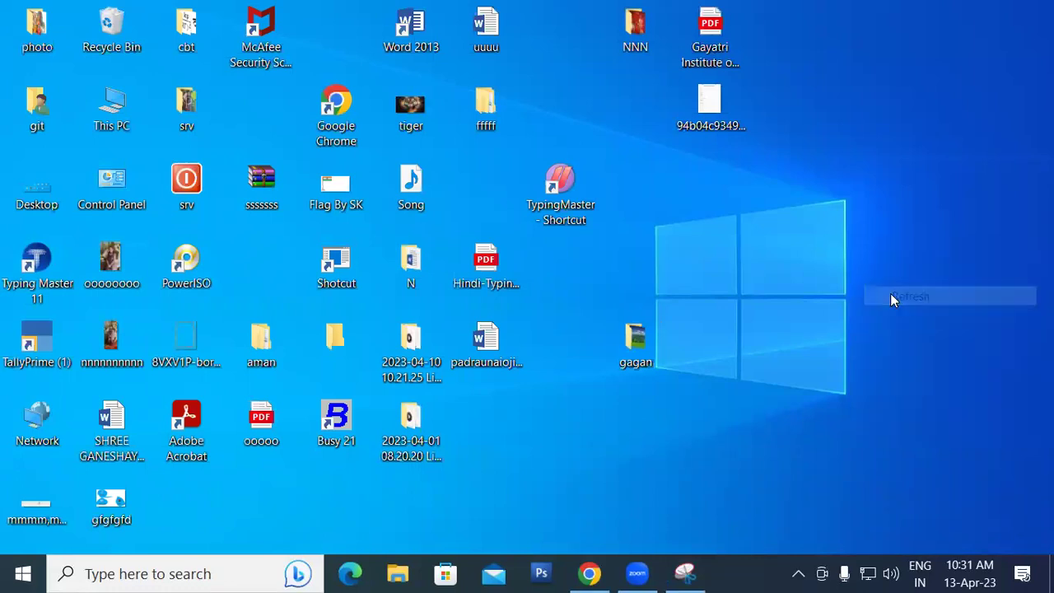
right_click(892, 296)
click(914, 349)
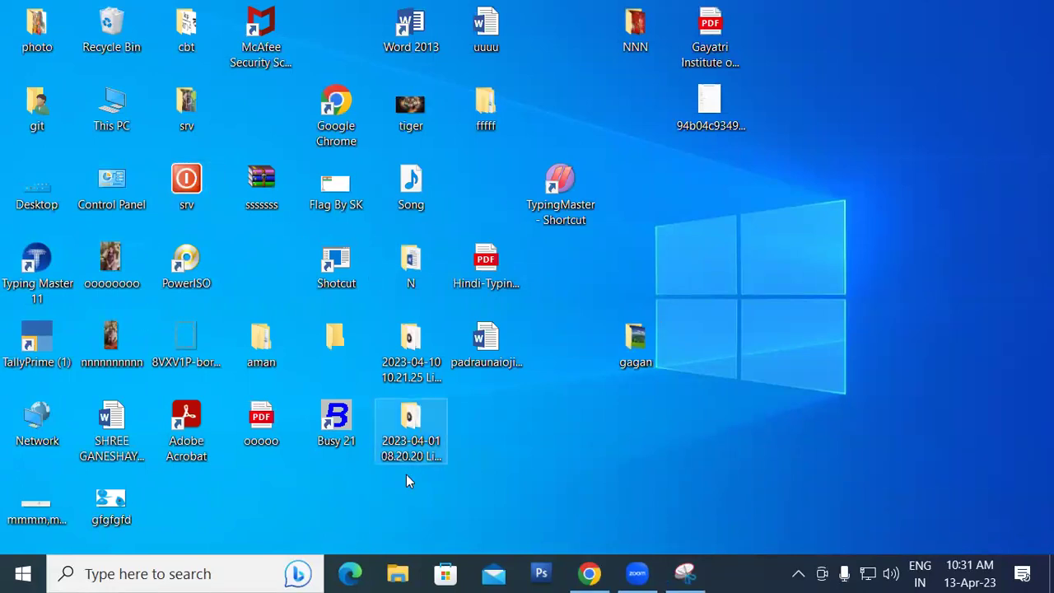
Open the gfgfgfd picture from the desktop in Paint.
right_click(123, 499)
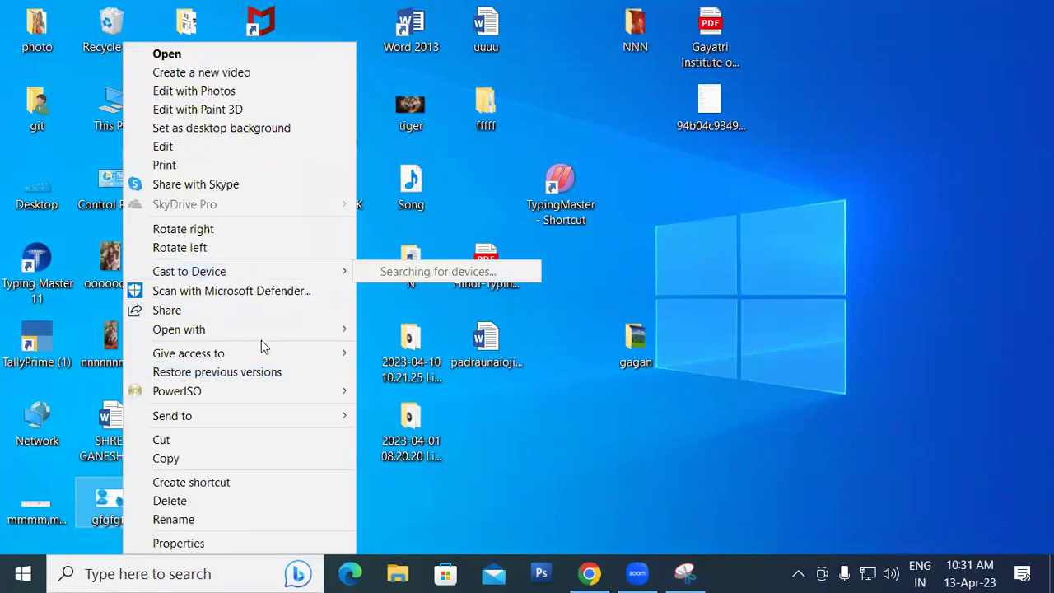
mouse_move(288, 330)
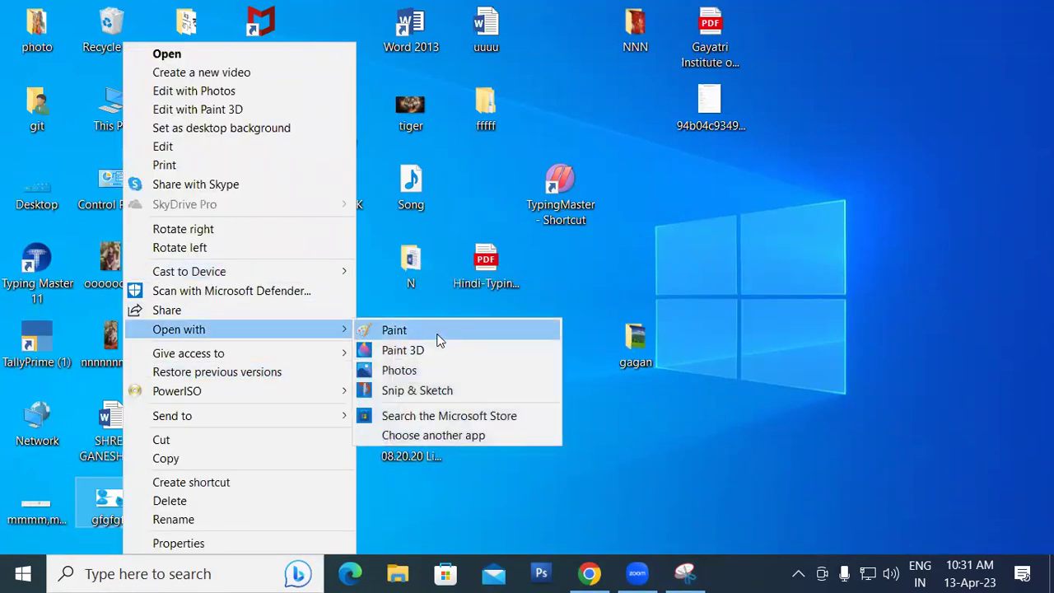
click(437, 334)
Try cropping the picture to the This PC and Control Panel icons, about 115 × 180 px, and close Paint without saving.
click(122, 101)
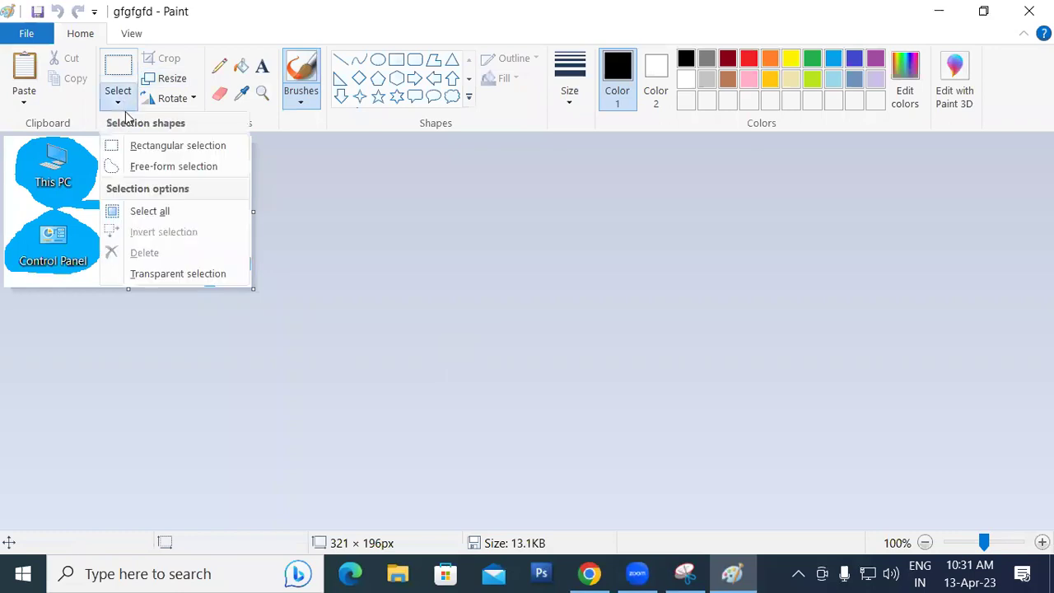
click(138, 147)
drag(9, 136, 97, 274)
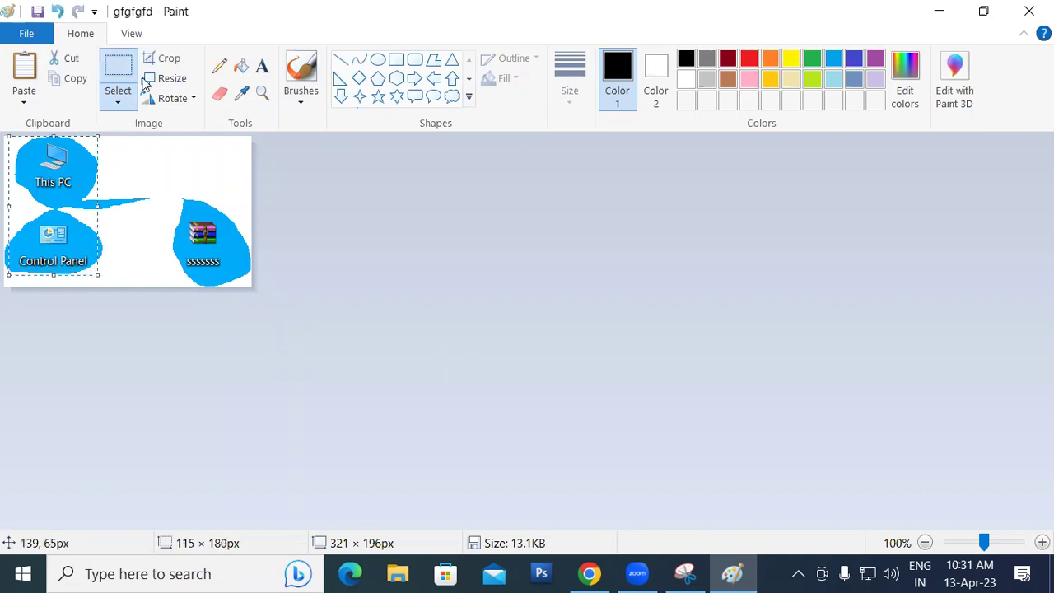
click(161, 58)
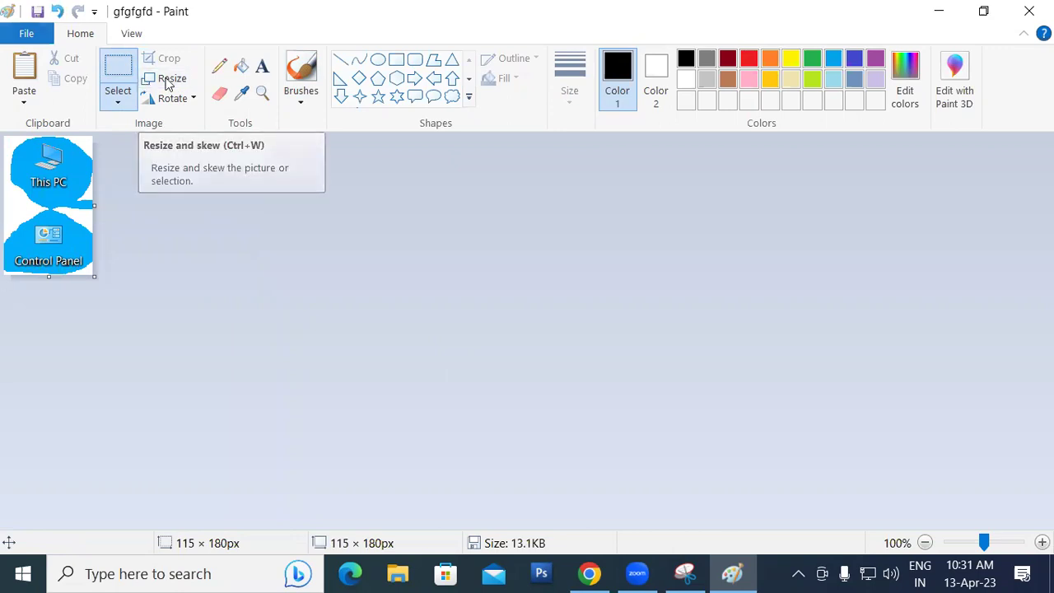
key(alt+F4)
click(553, 300)
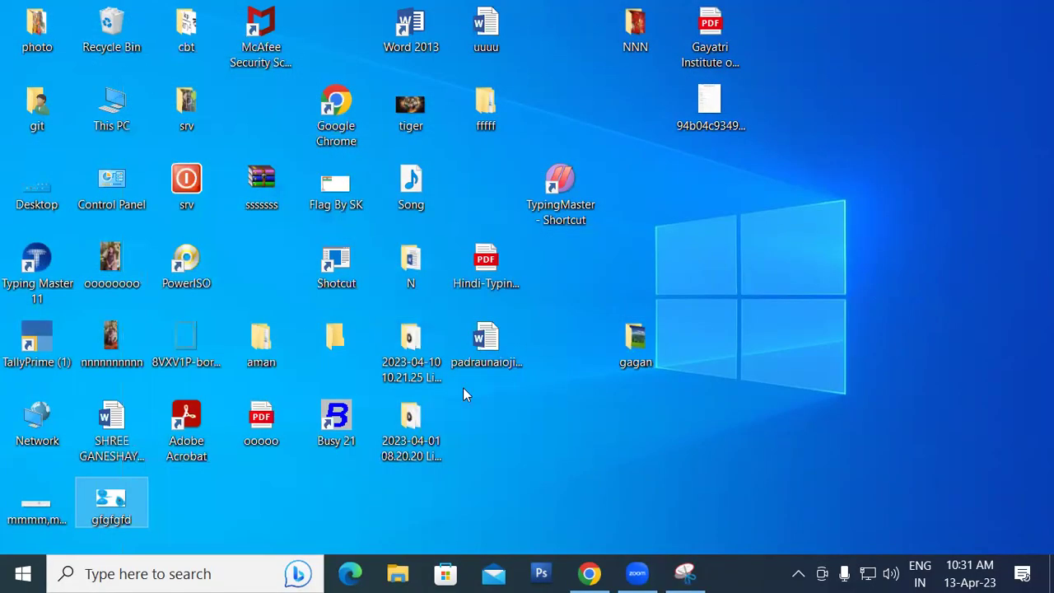
Close the saved snip's window, reopen the Snipping Tool from the Windows search, and move its window clear of the desktop icons.
key(alt+Tab)
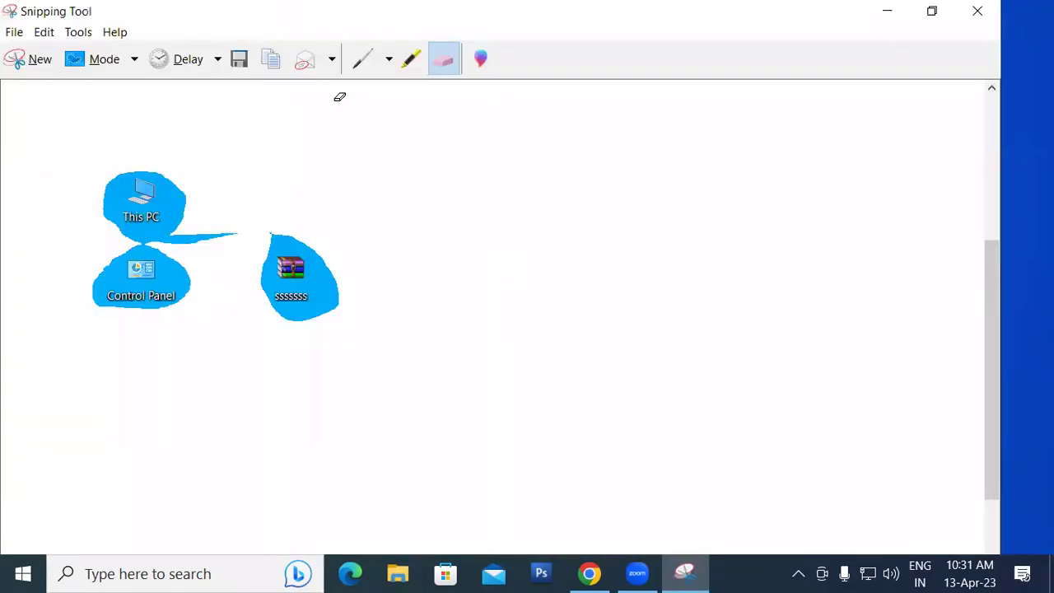
click(135, 59)
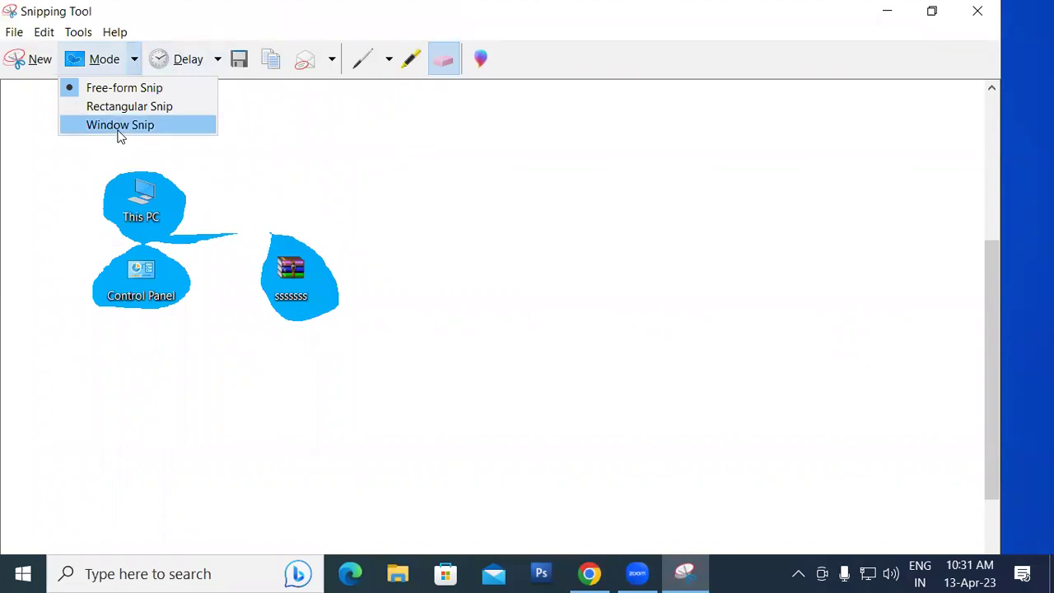
click(988, 6)
click(988, 7)
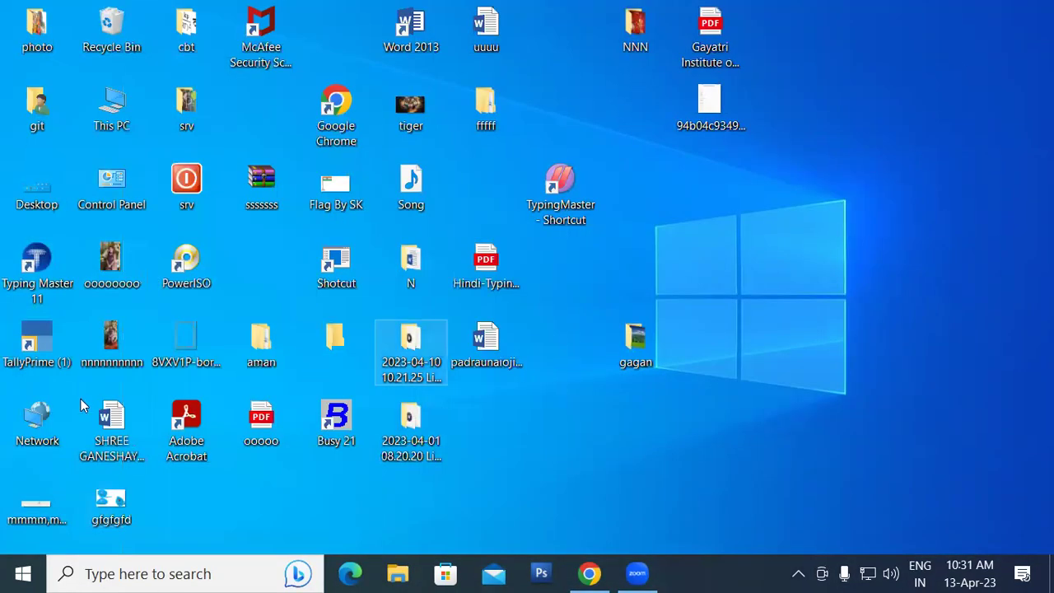
click(122, 572)
click(157, 176)
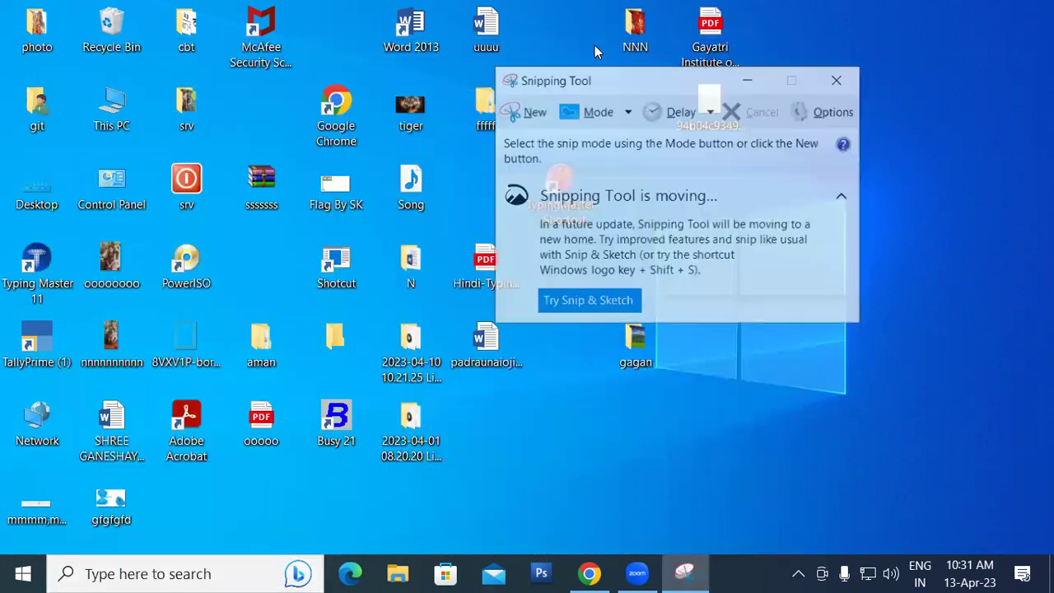
drag(592, 71, 728, 42)
click(743, 60)
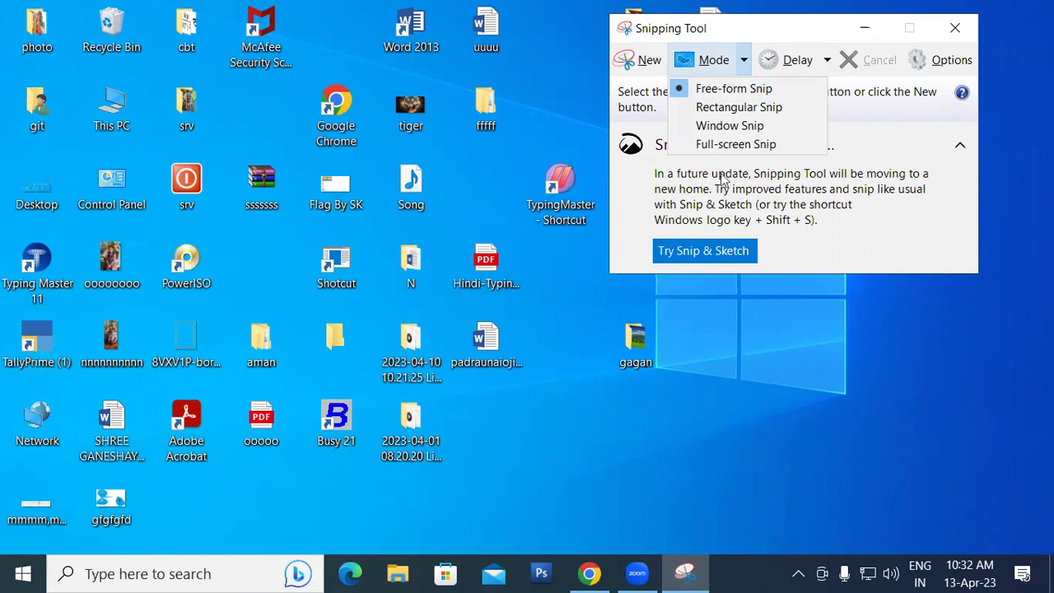
click(714, 134)
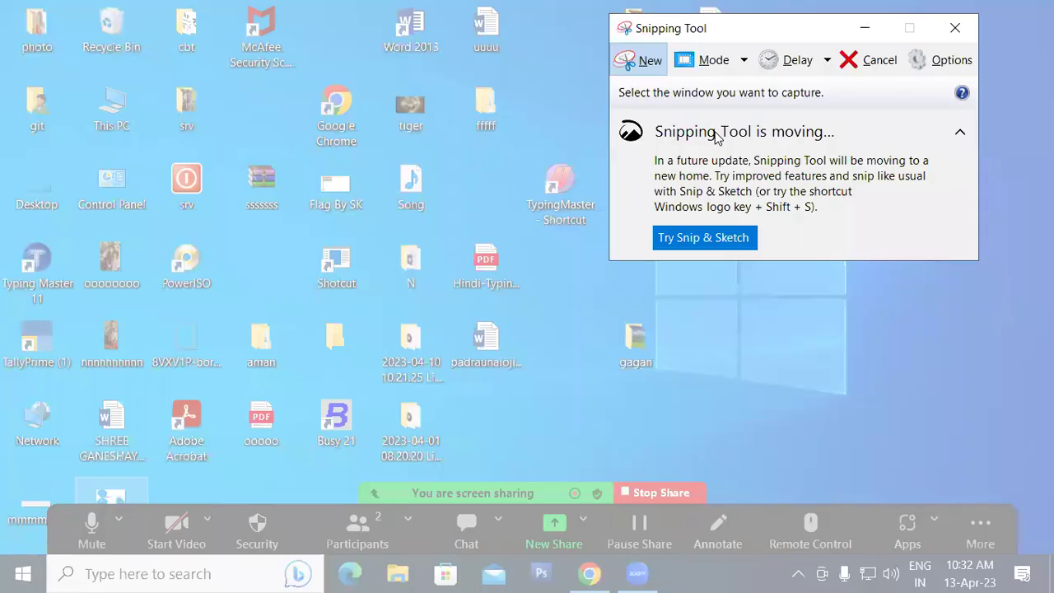
key(Escape)
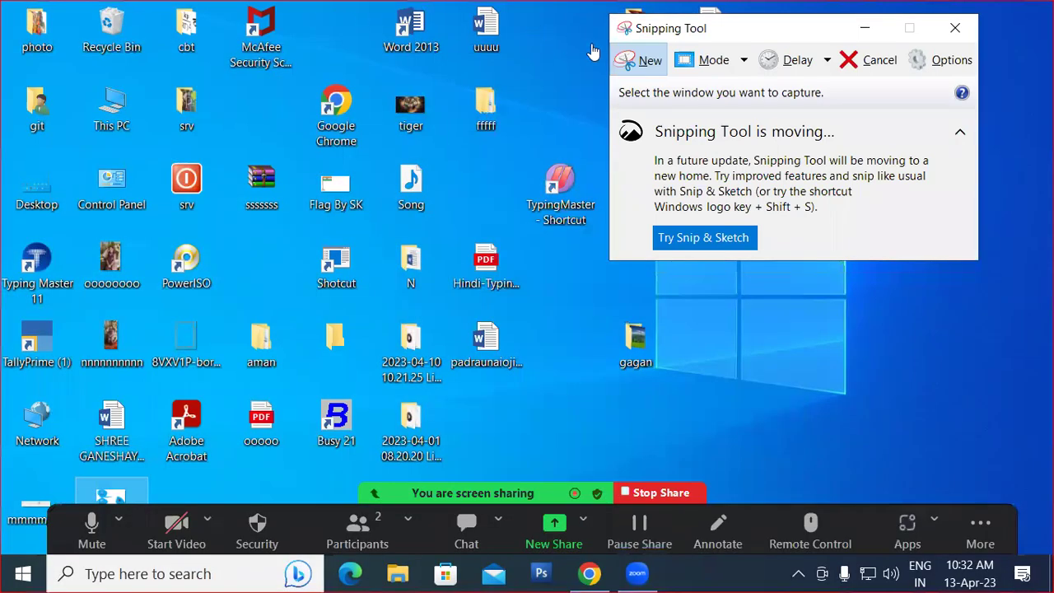
key(Escape)
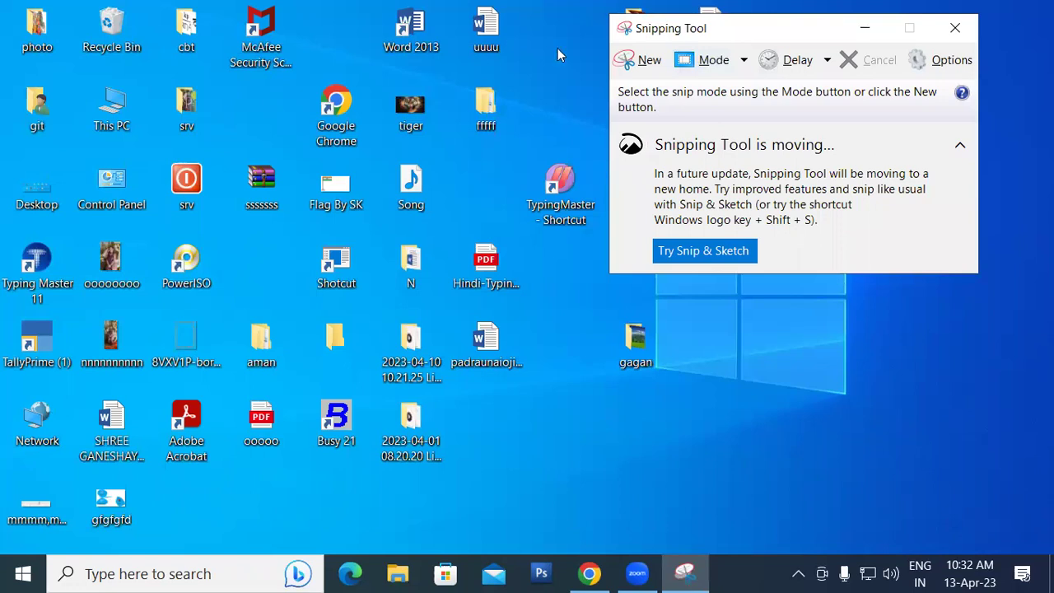
Capture a window snip of the whole desktop, look it over, and close it without saving.
click(743, 60)
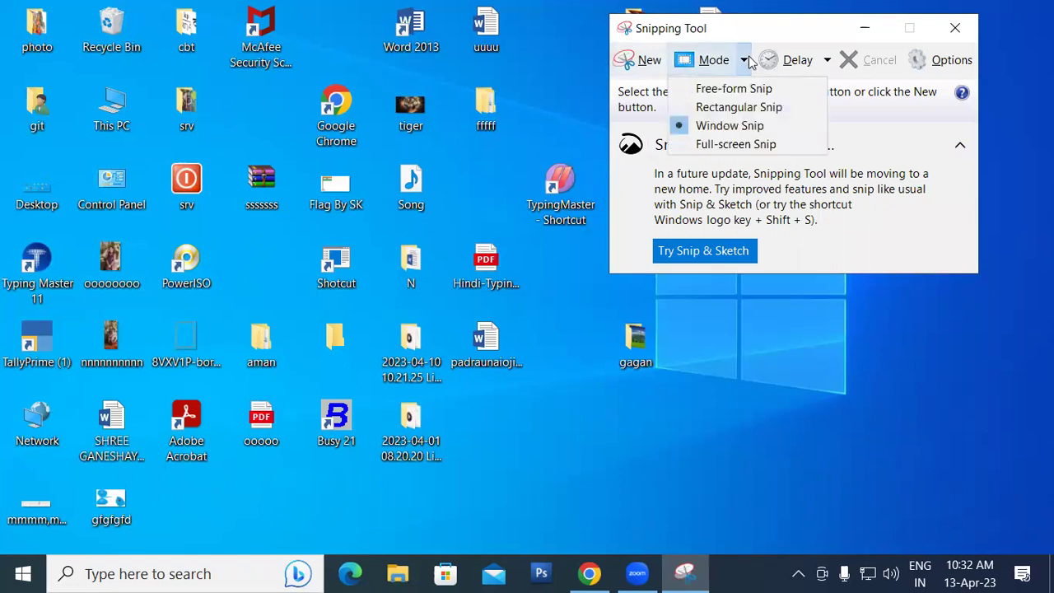
click(688, 125)
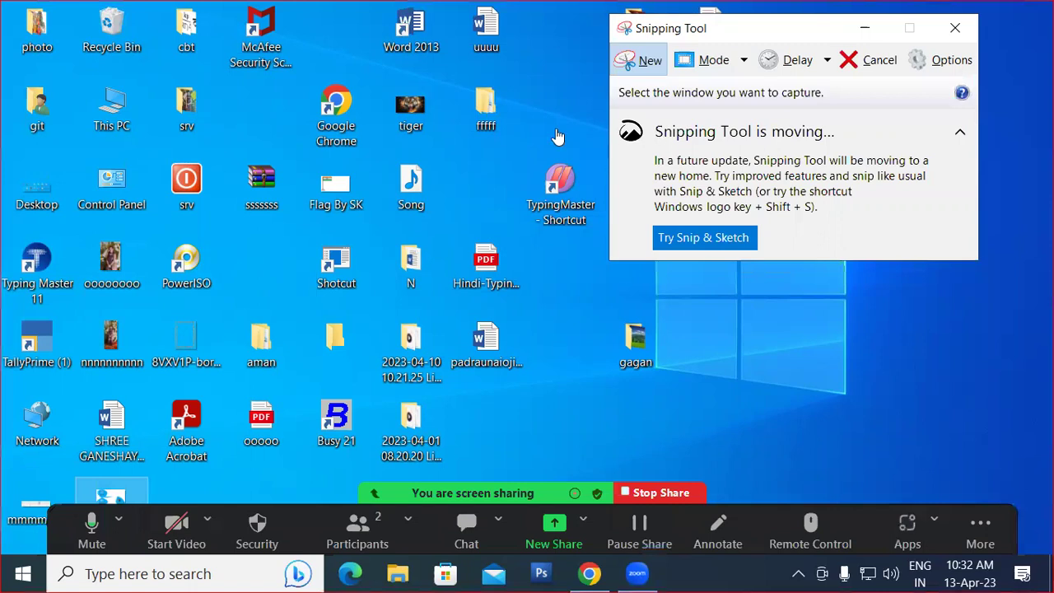
click(548, 131)
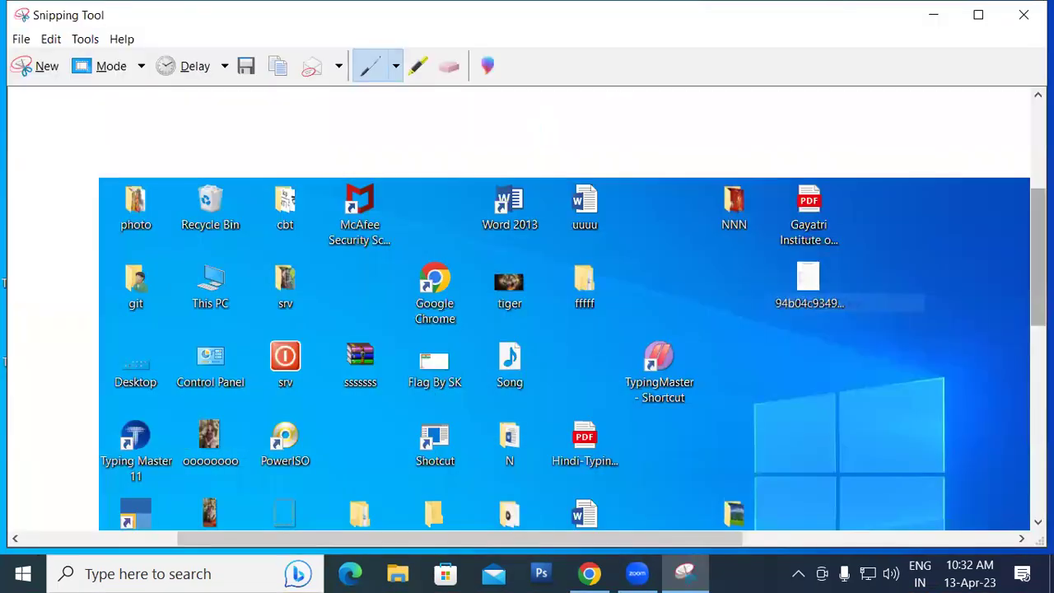
drag(1038, 257, 992, 215)
drag(1003, 355, 1000, 430)
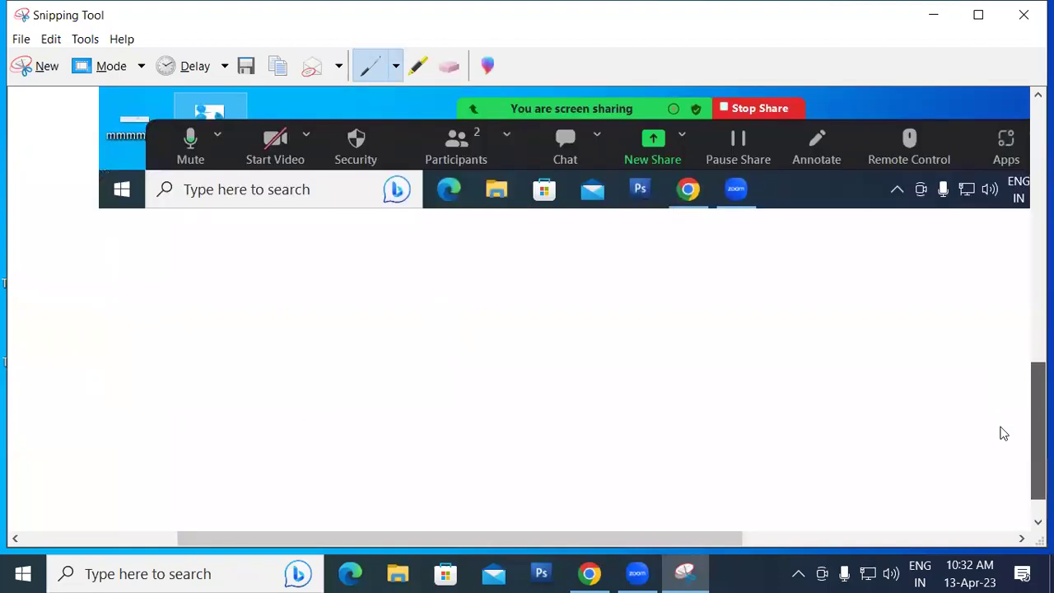
click(1025, 16)
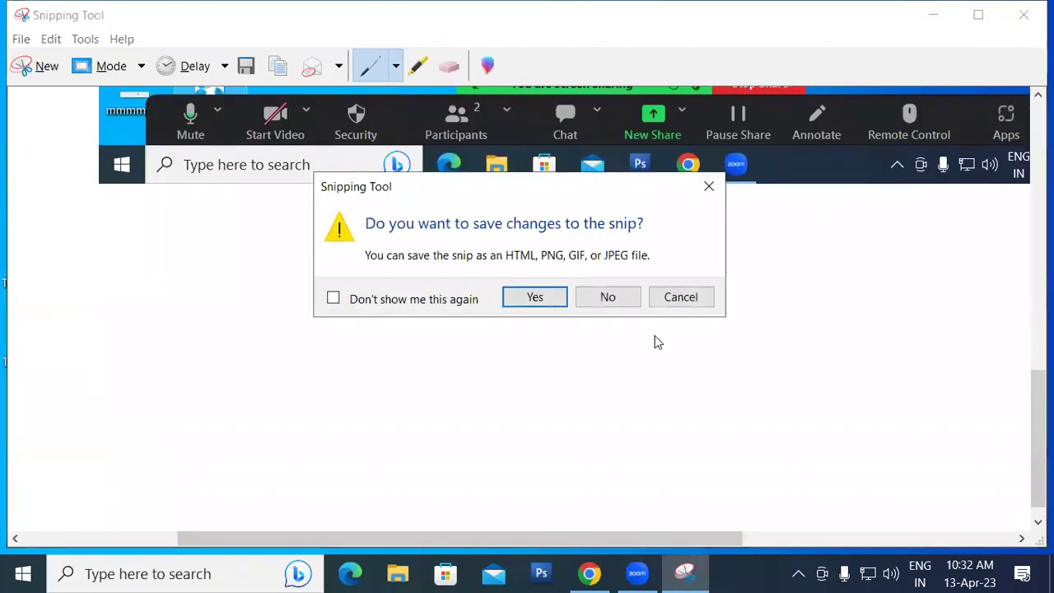
click(603, 300)
Reopen the Snipping Tool by searching Windows for "sn", check its snip modes, and reposition its window on the desktop.
click(136, 574)
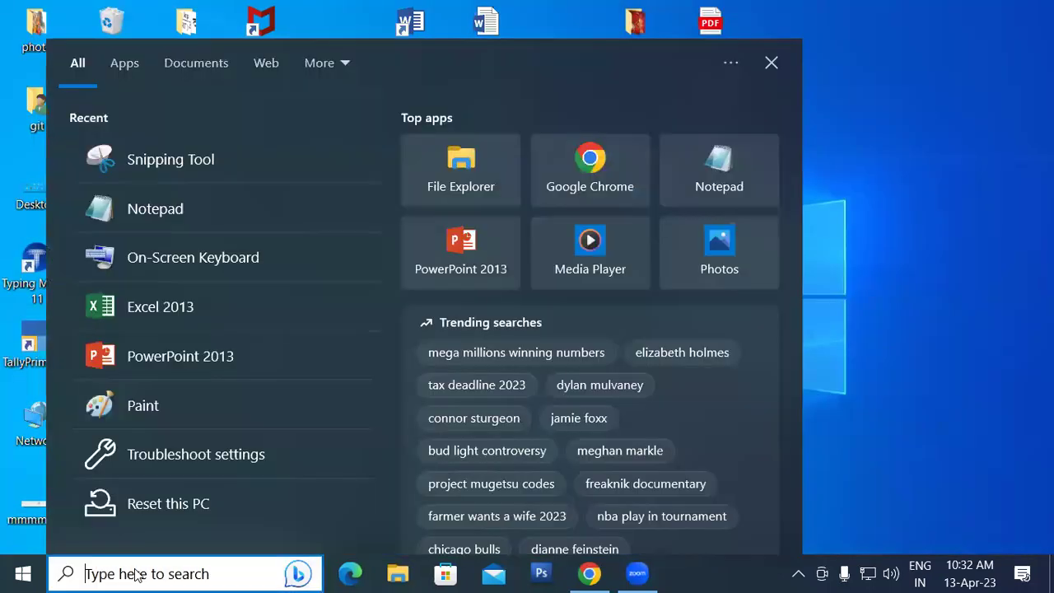
text(sn)
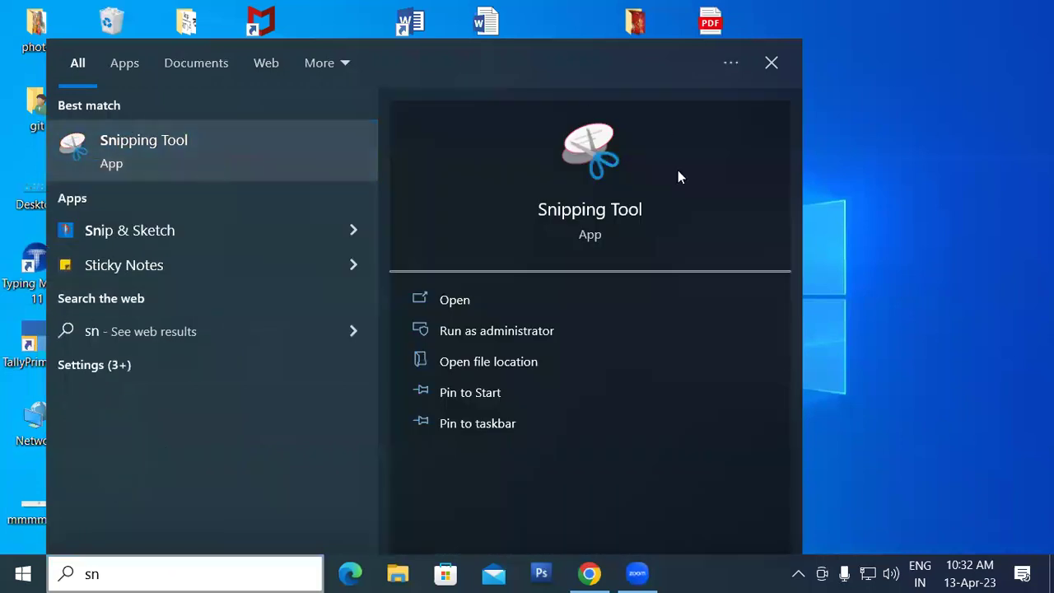
click(678, 175)
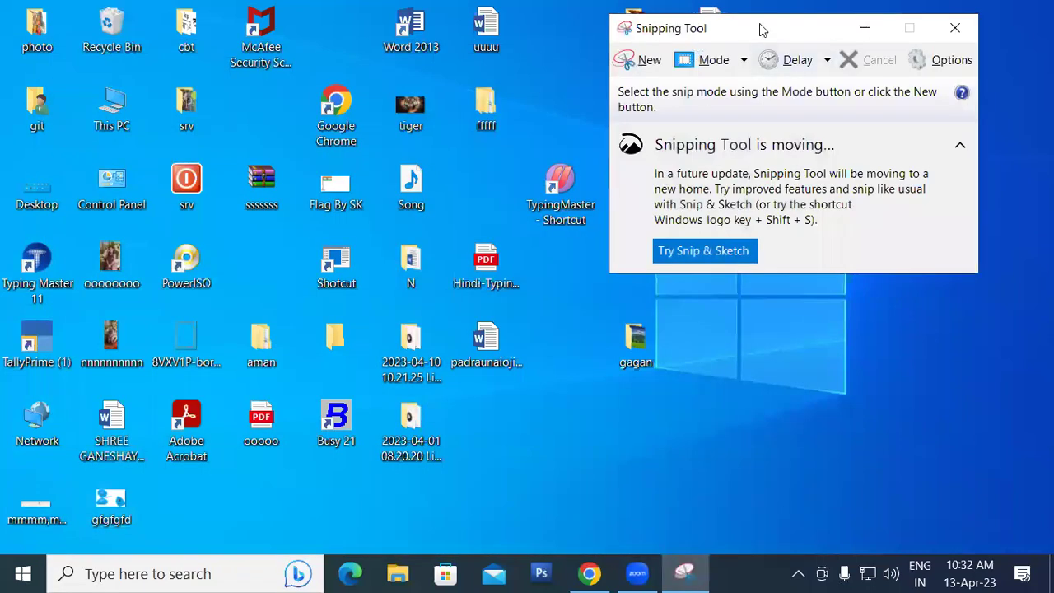
drag(761, 29, 691, 40)
click(673, 72)
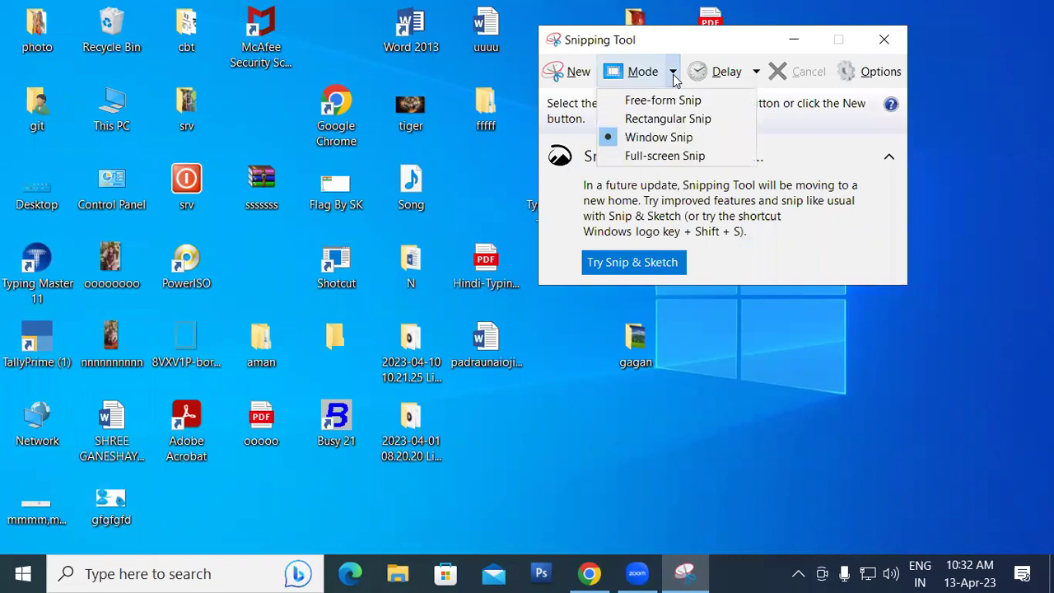
drag(738, 51, 811, 115)
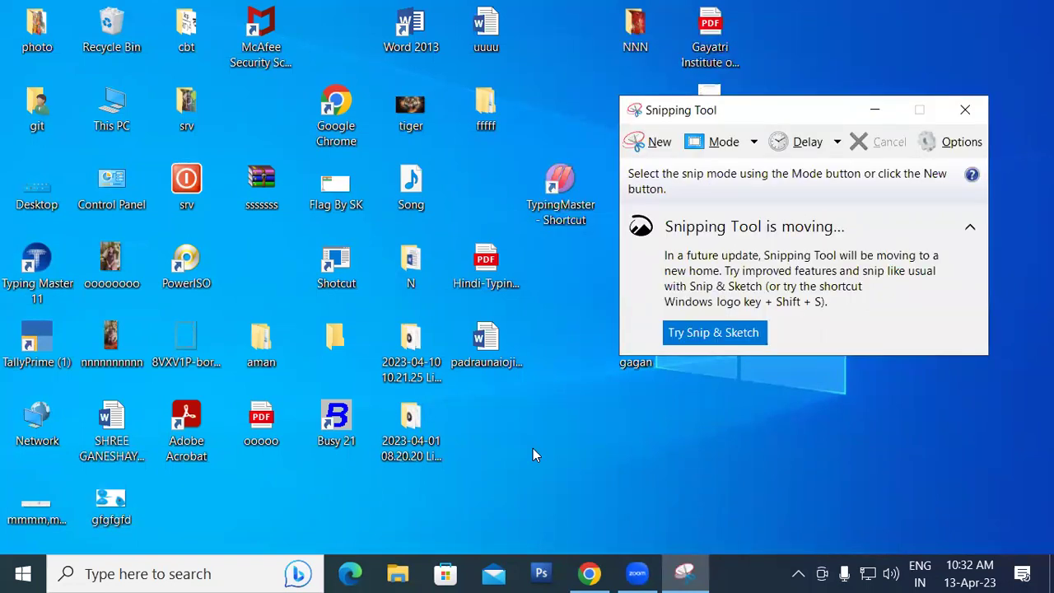
Open a blank Notepad window from the recent Windows searches and move it fully into view.
click(186, 573)
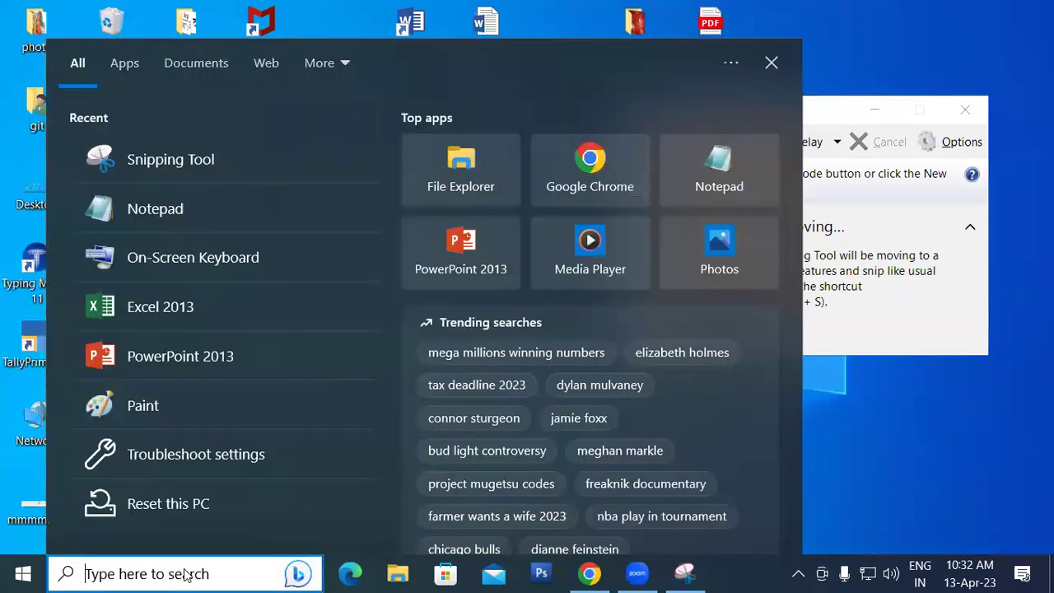
click(119, 211)
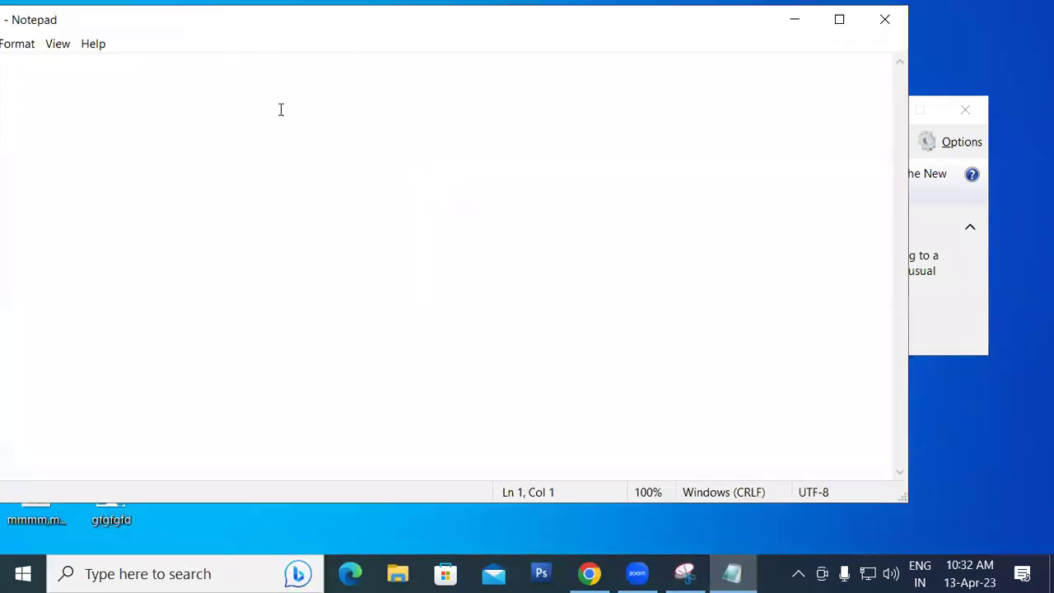
click(933, 102)
drag(661, 22, 690, 56)
drag(793, 38, 897, 23)
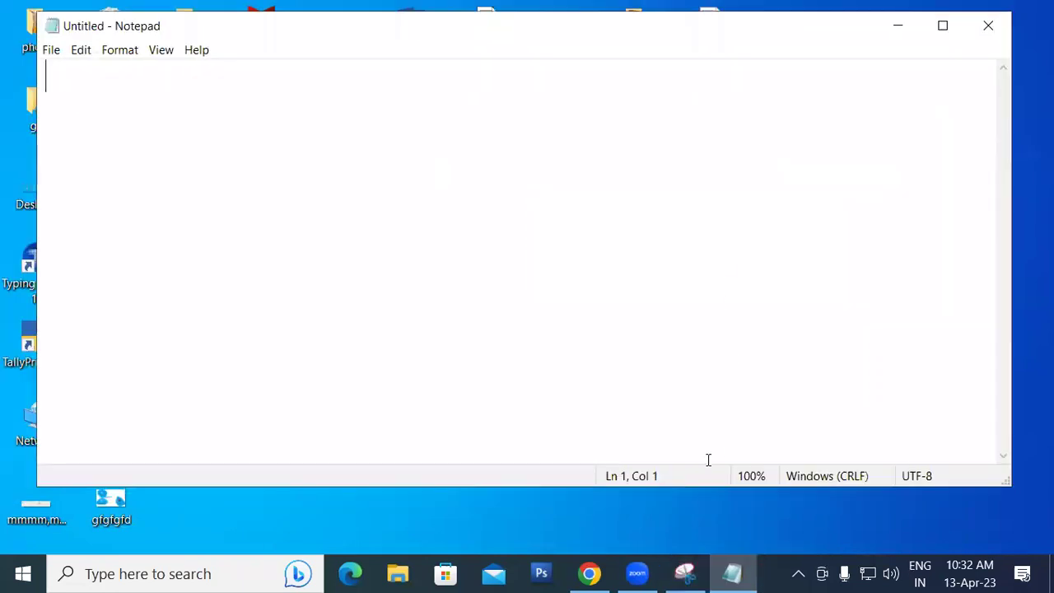
Bring the Snipping Tool in front and capture the untitled Notepad window with a Window Snip.
click(684, 574)
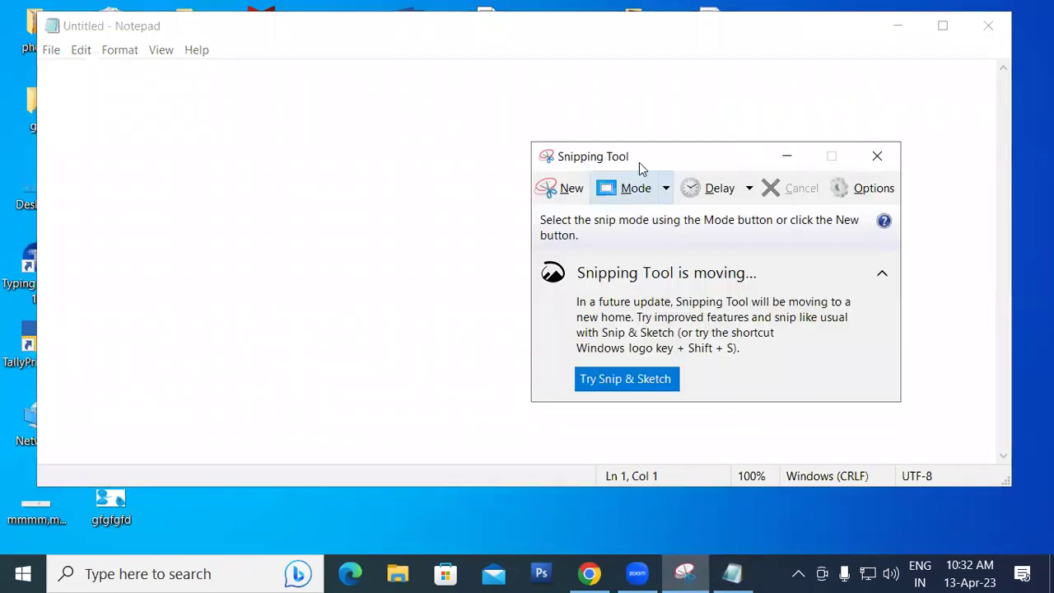
drag(640, 154, 723, 71)
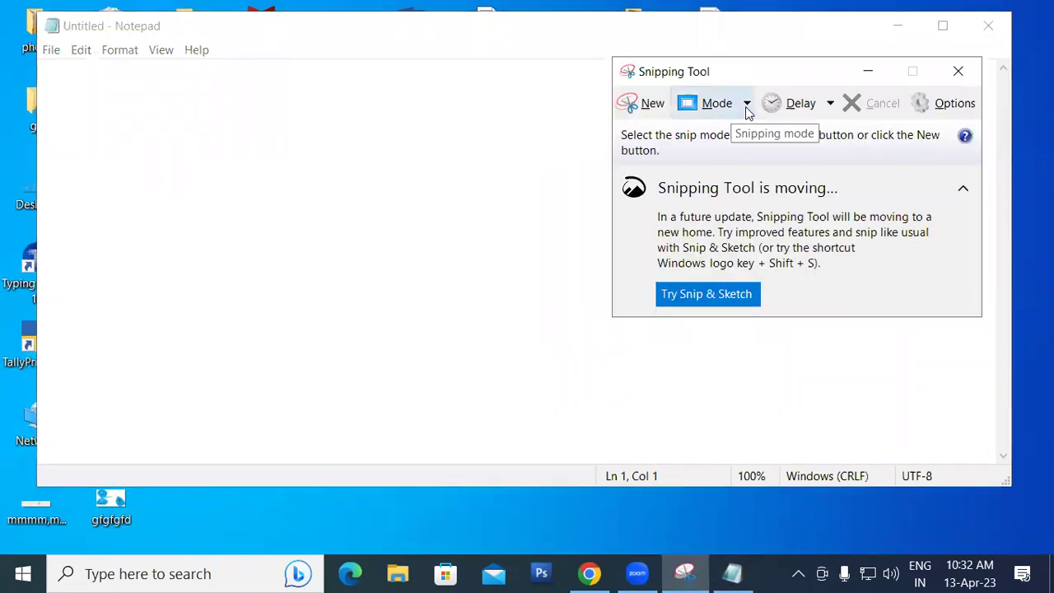
click(747, 108)
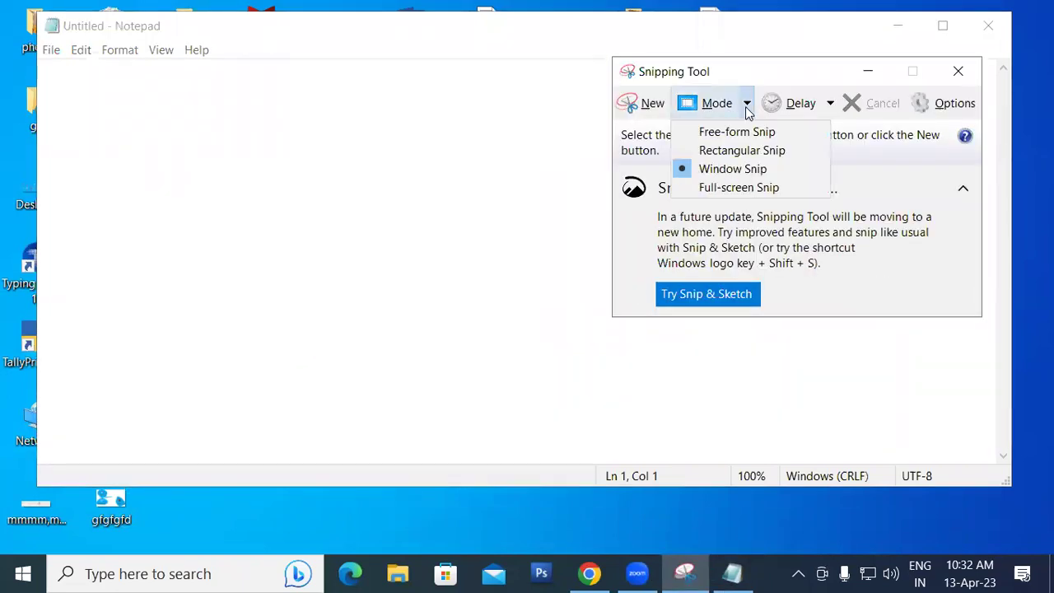
click(742, 171)
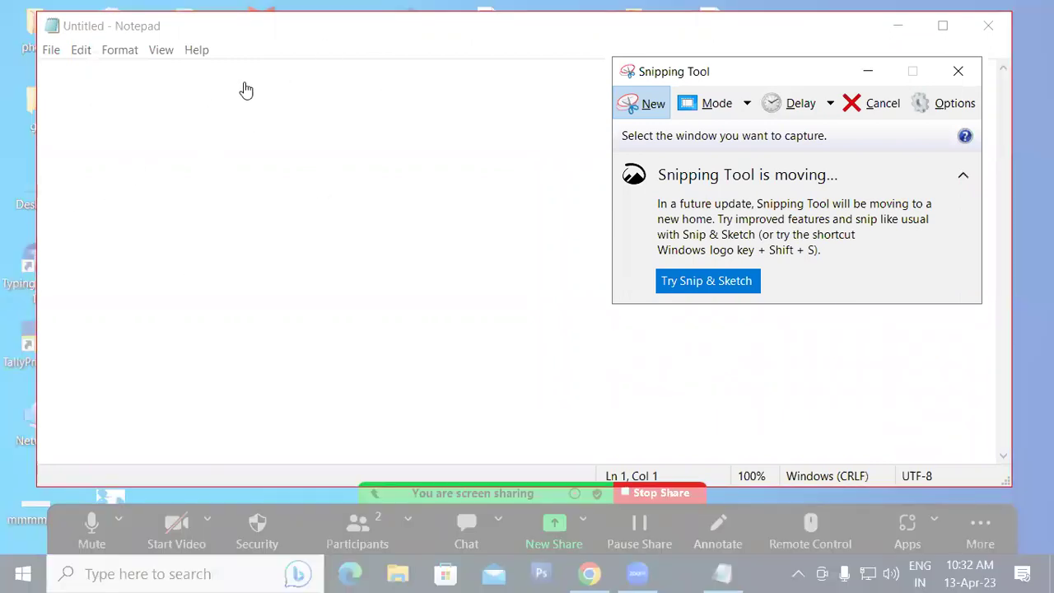
click(288, 116)
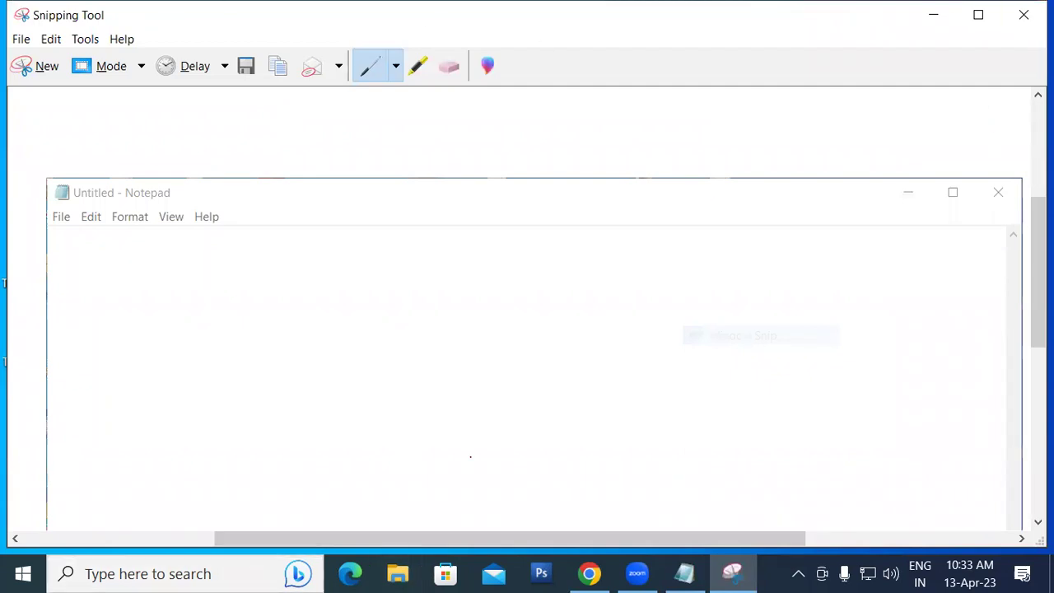
Close the Notepad window and discard the Notepad snip without saving it.
click(732, 574)
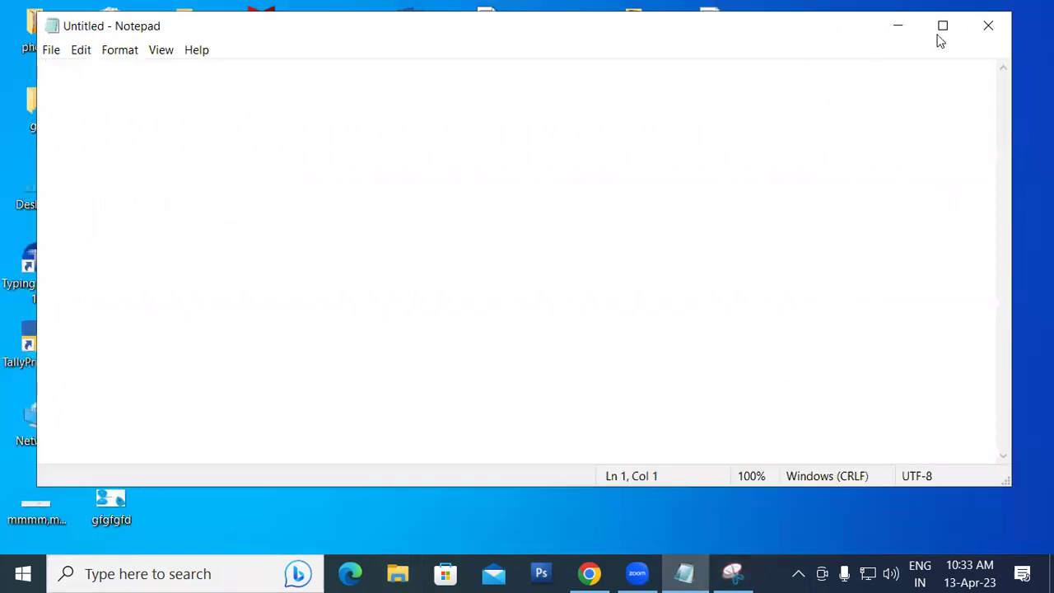
click(988, 24)
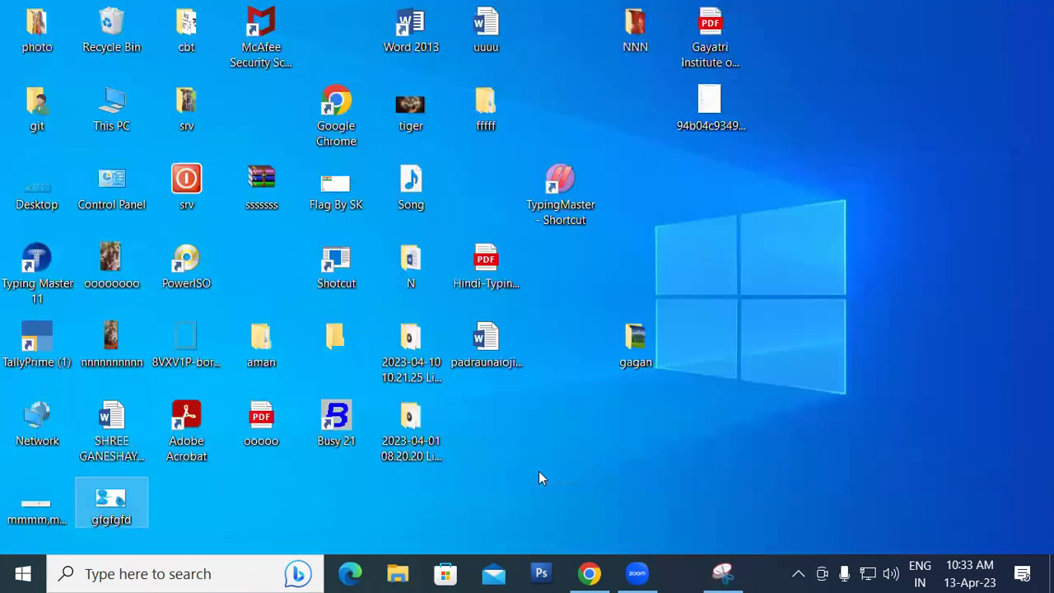
click(696, 574)
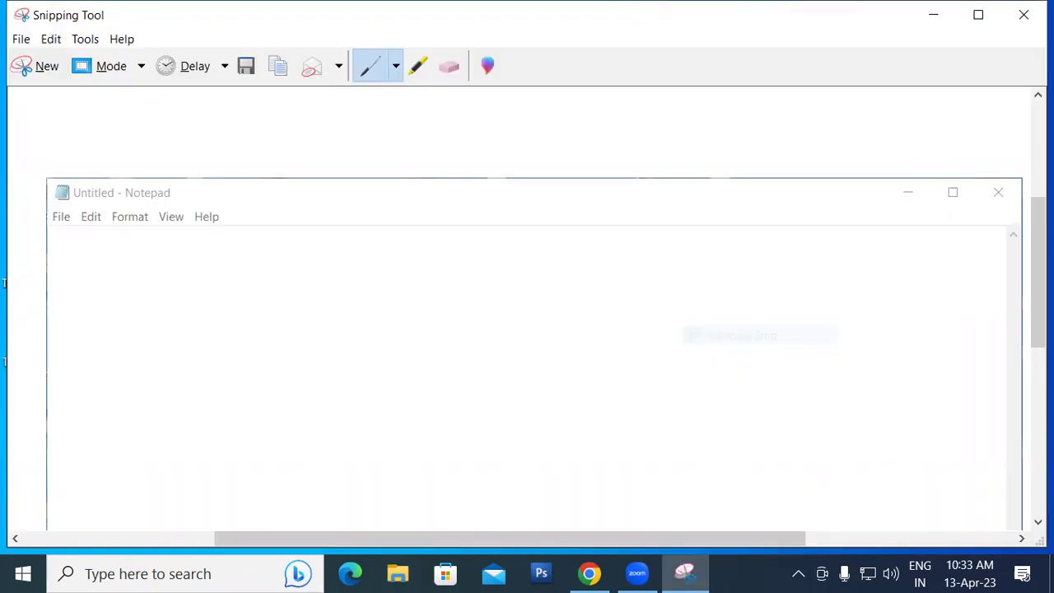
click(1023, 15)
click(605, 296)
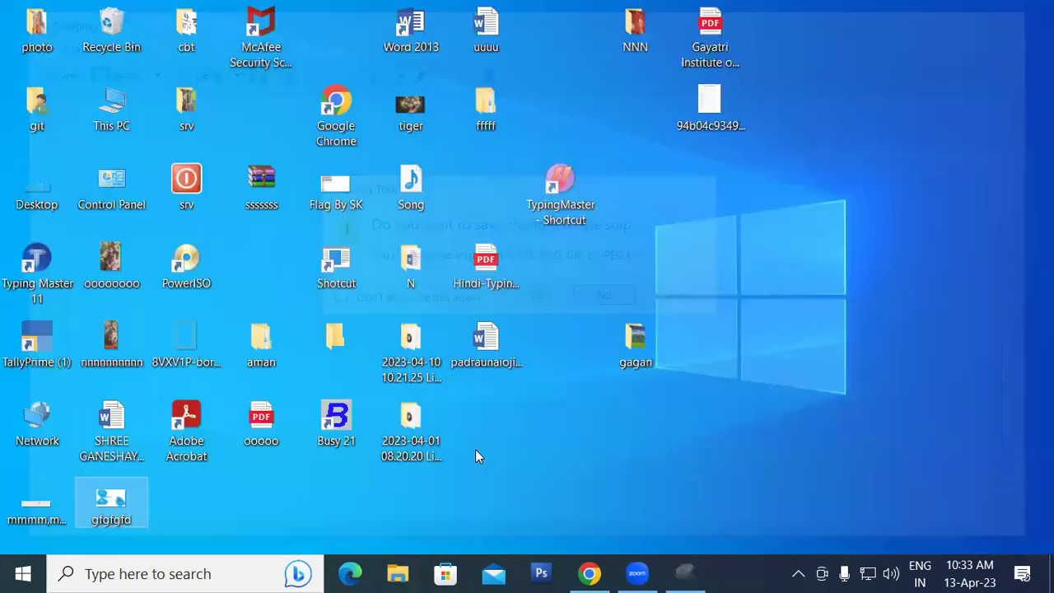
Reopen the Snipping Tool from the recent Windows searches and capture the desktop with a Full-screen Snip.
click(171, 574)
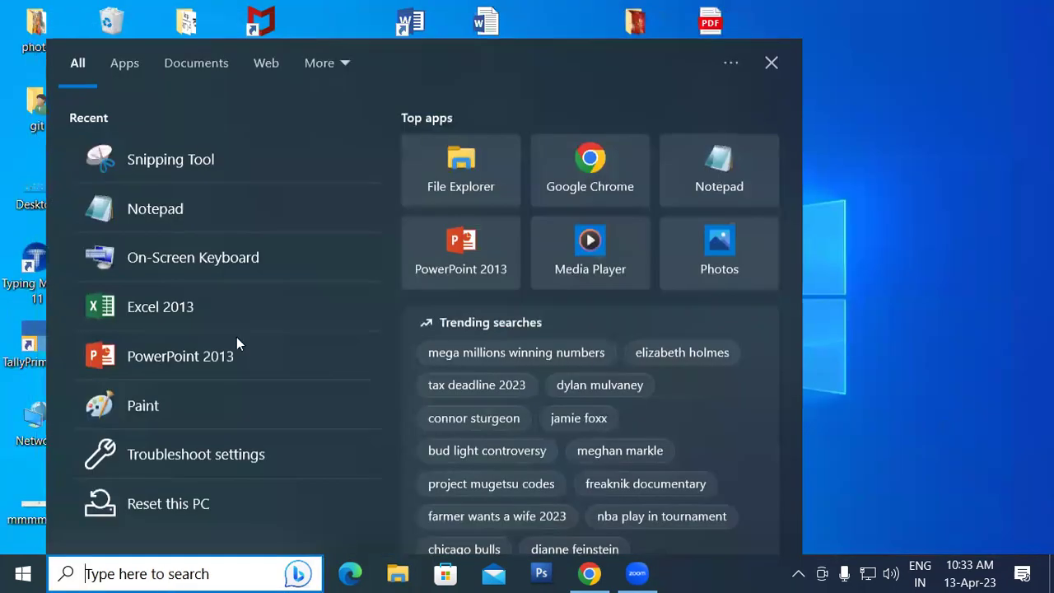
click(233, 166)
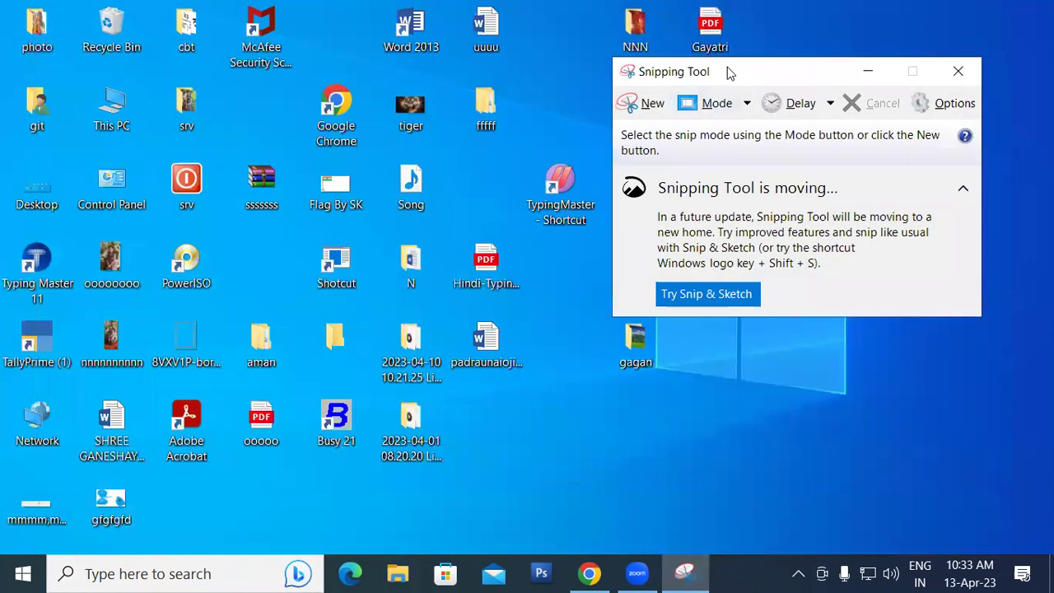
drag(728, 74, 773, 51)
click(792, 83)
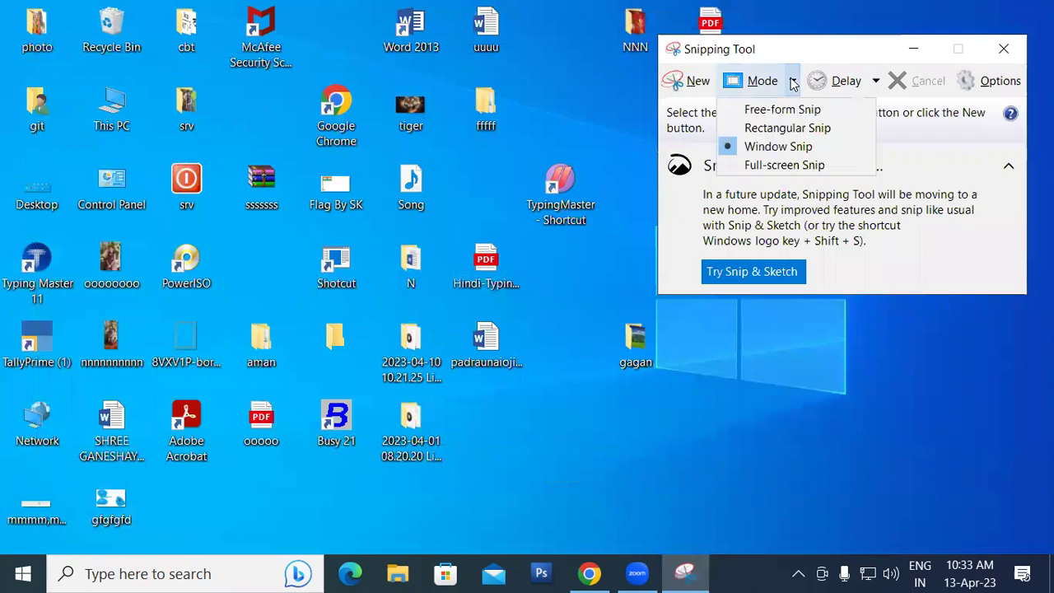
click(768, 167)
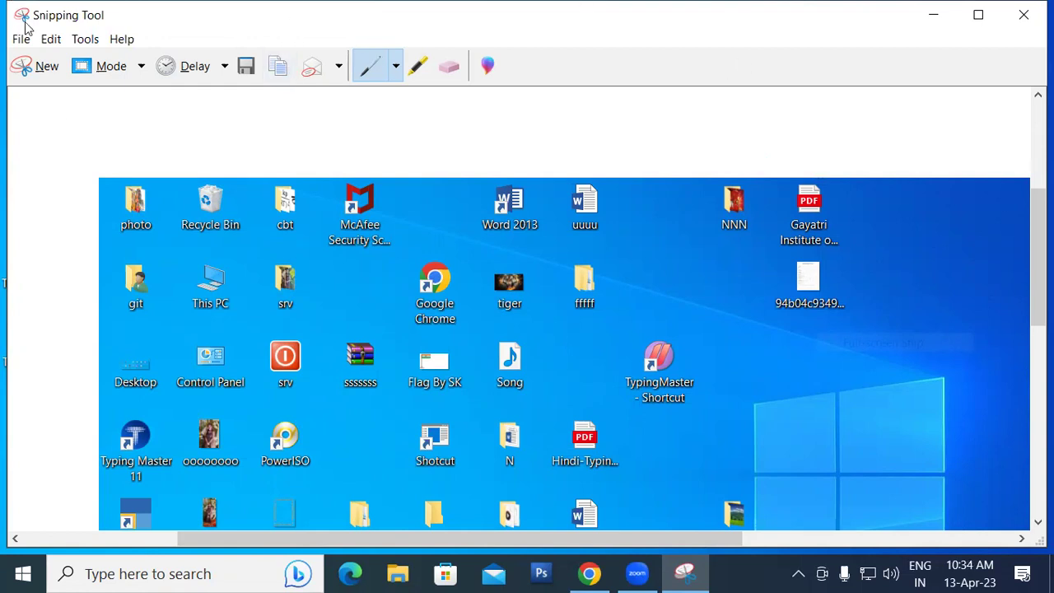
Close the full-screen snip without saving it and switch to the Chrome window.
click(83, 39)
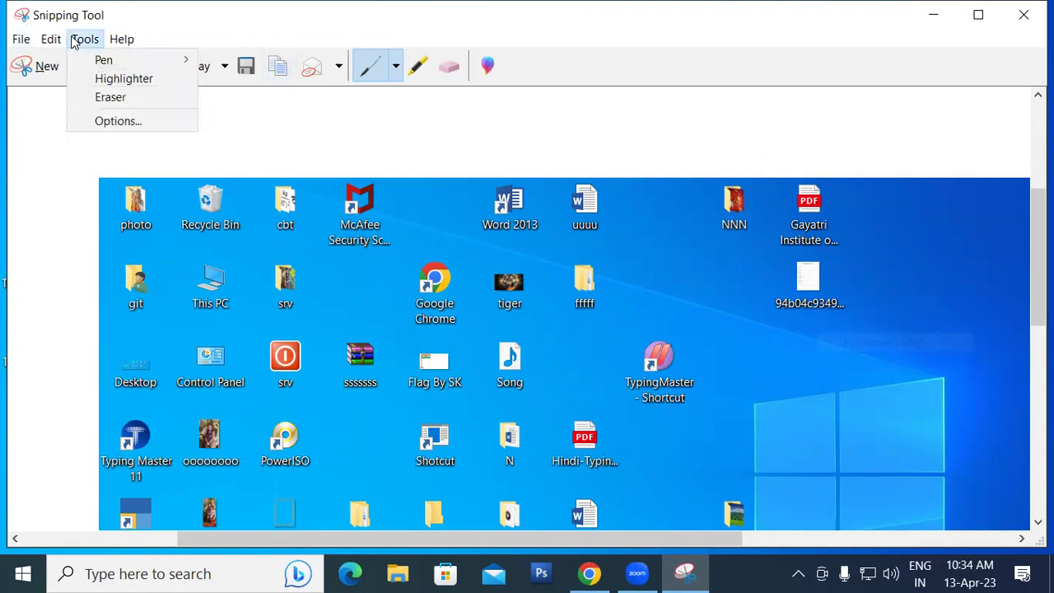
mouse_move(52, 40)
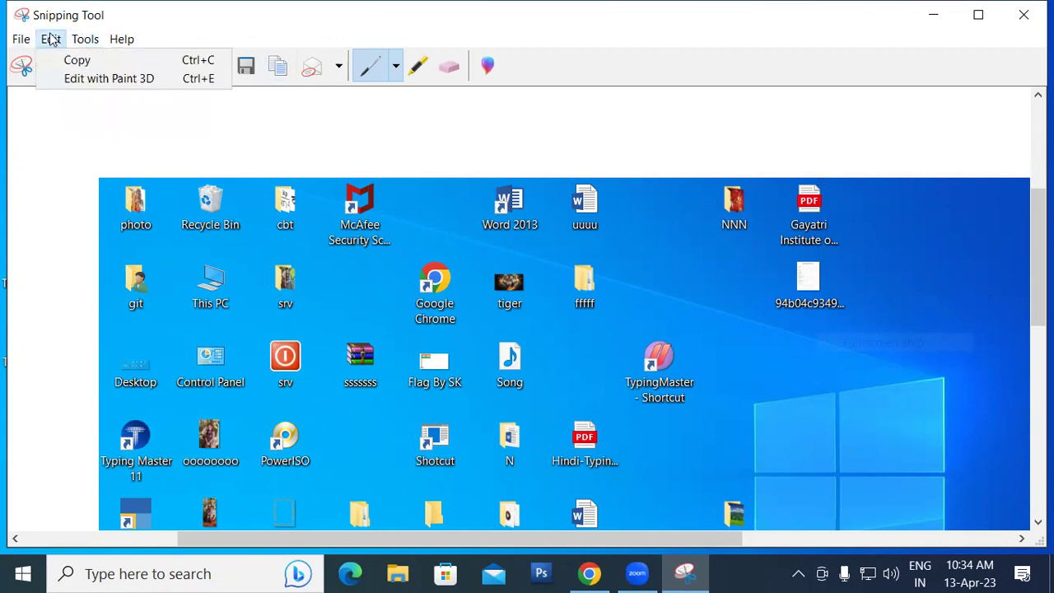
mouse_move(123, 39)
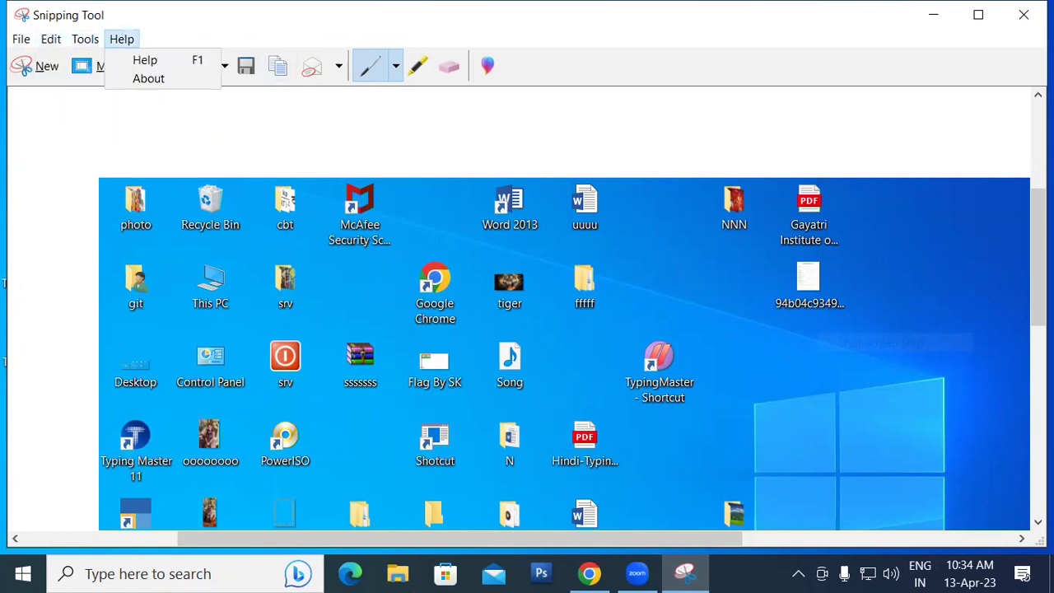
click(1024, 15)
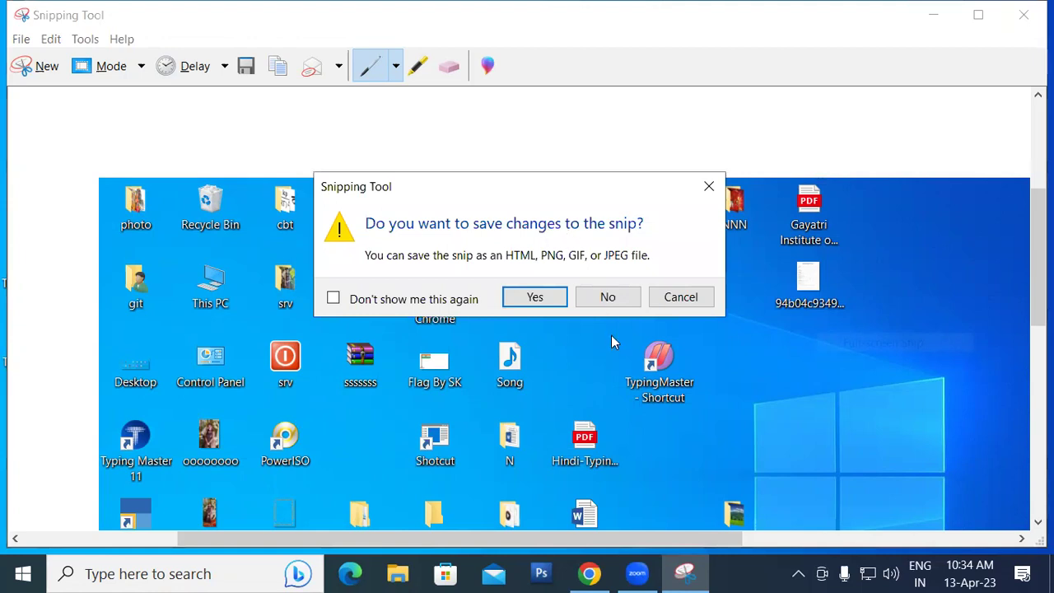
click(599, 297)
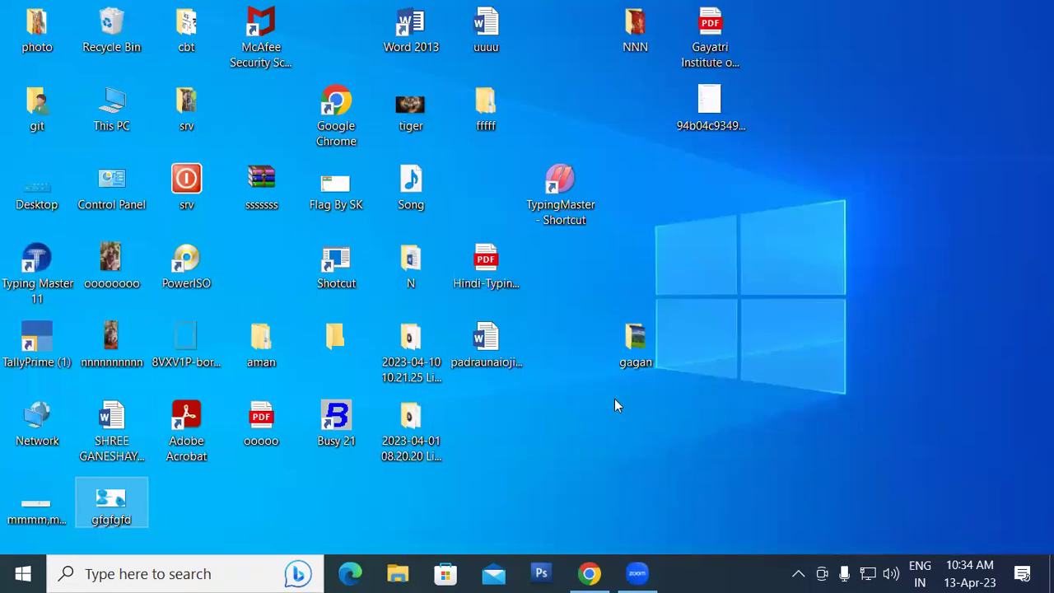
key(alt+Tab)
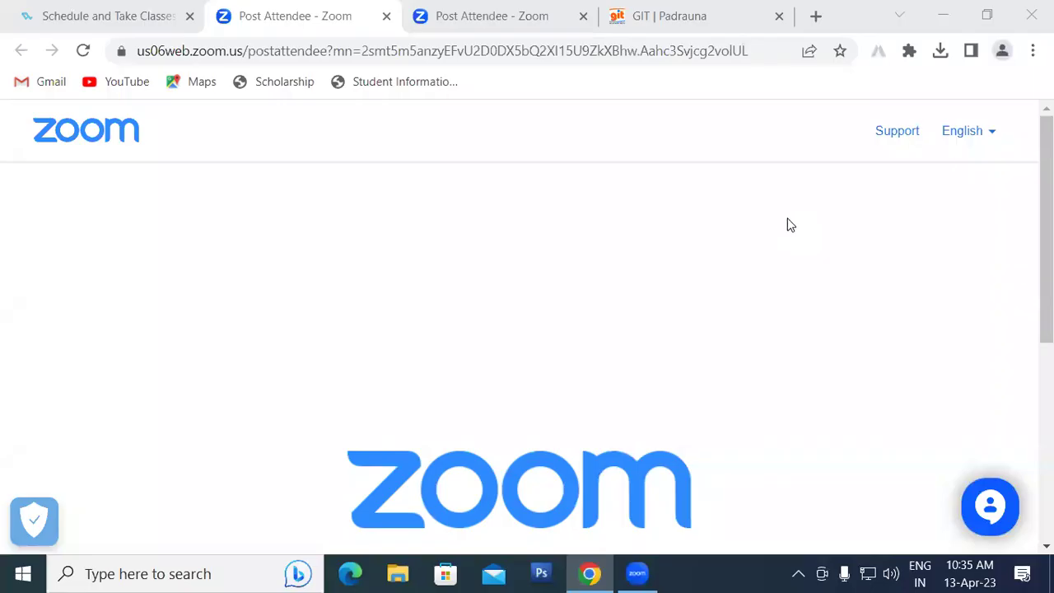